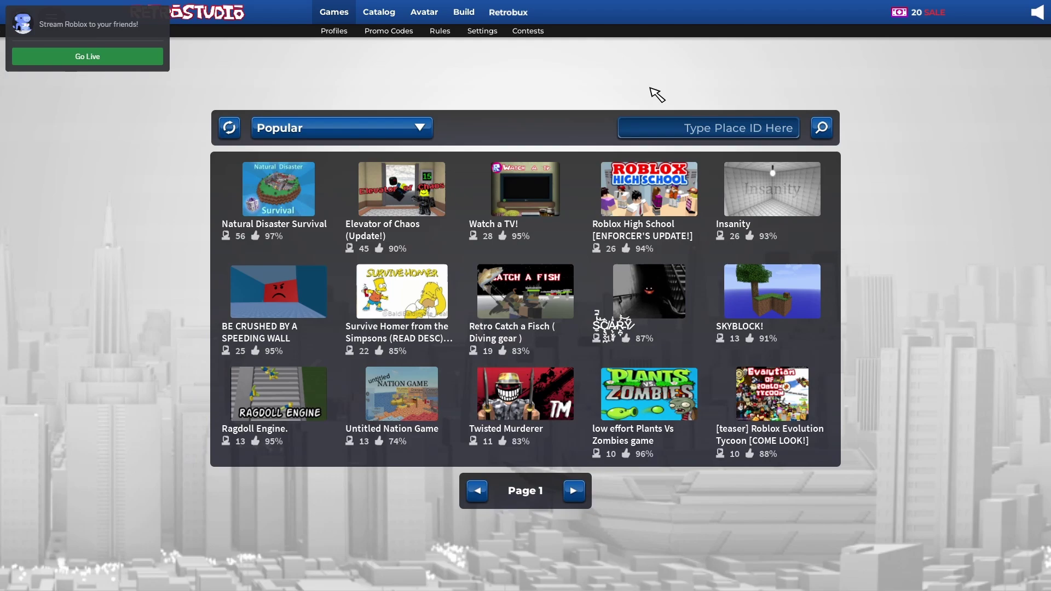
# Create a new place and open it for editing
pyautogui.click(463, 22)
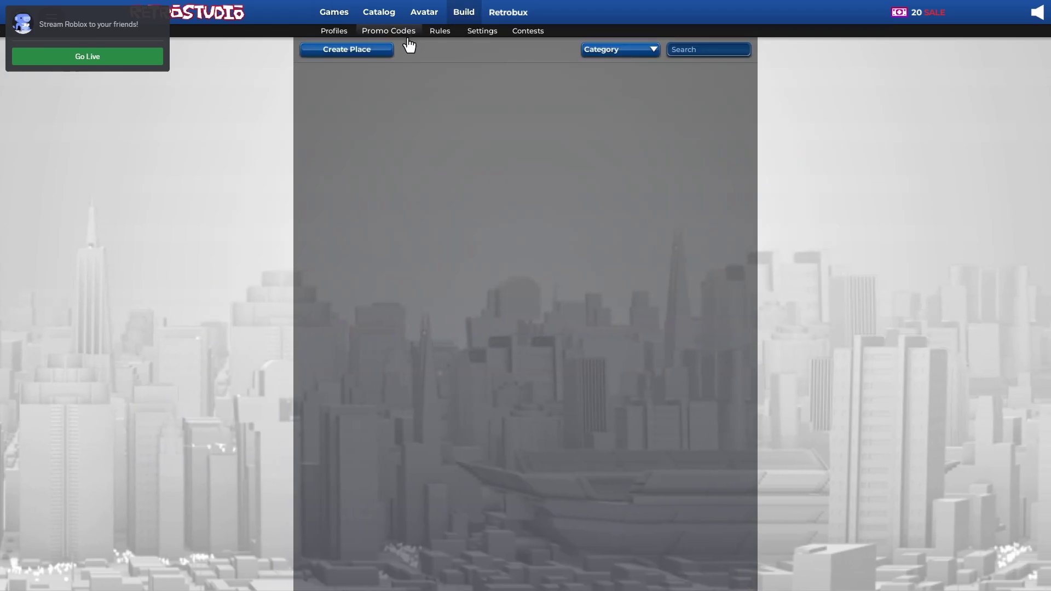
pyautogui.click(363, 55)
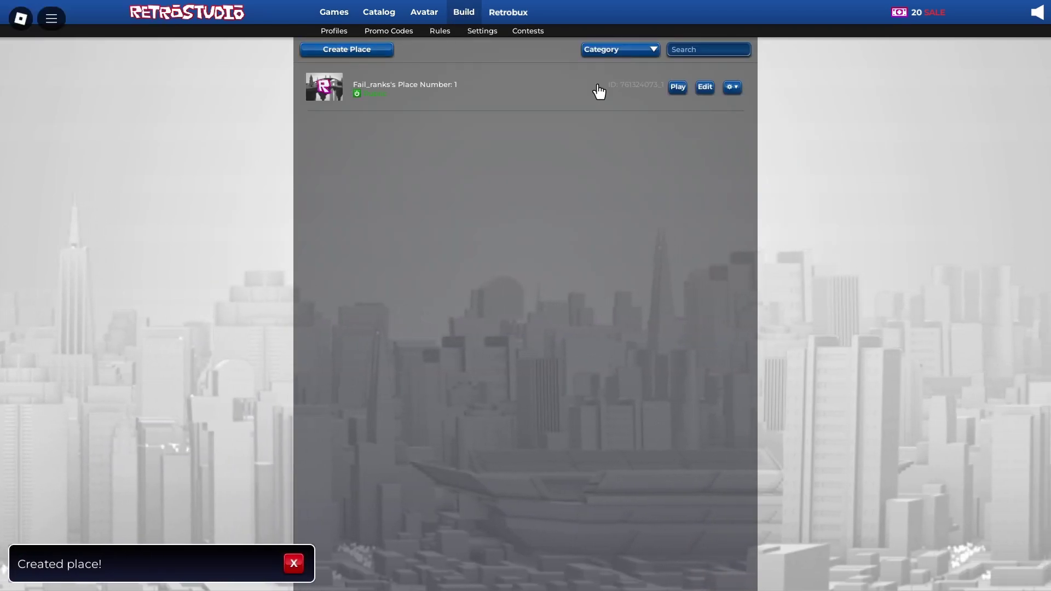
pyautogui.click(703, 88)
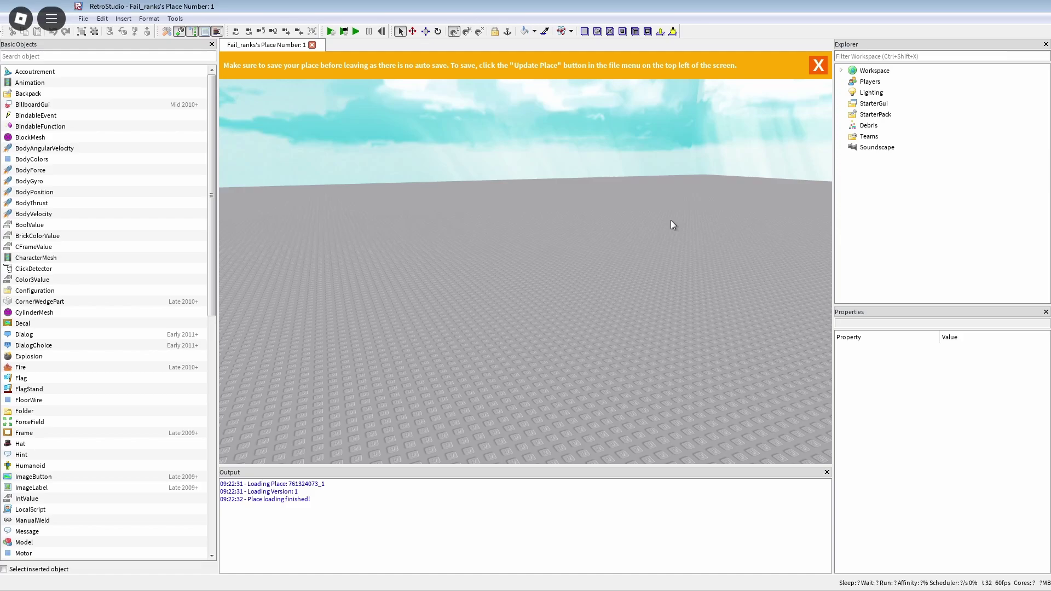
# Find the Part object by searching for "part" and insert it above the baseplate
pyautogui.moveTo(669, 222); pyautogui.dragTo(680, 258)
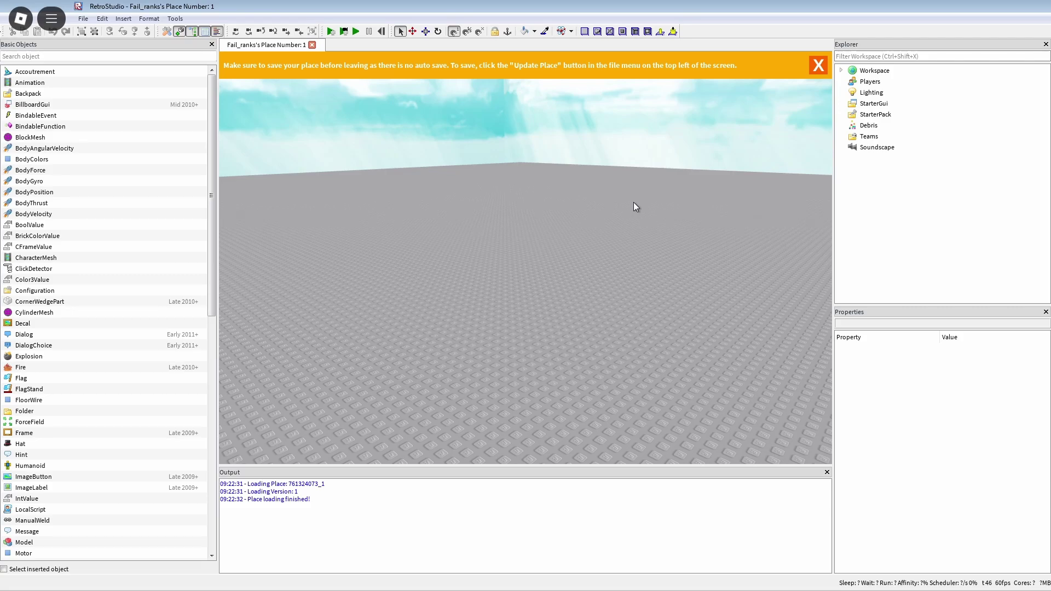
pyautogui.moveTo(630, 200); pyautogui.dragTo(628, 220)
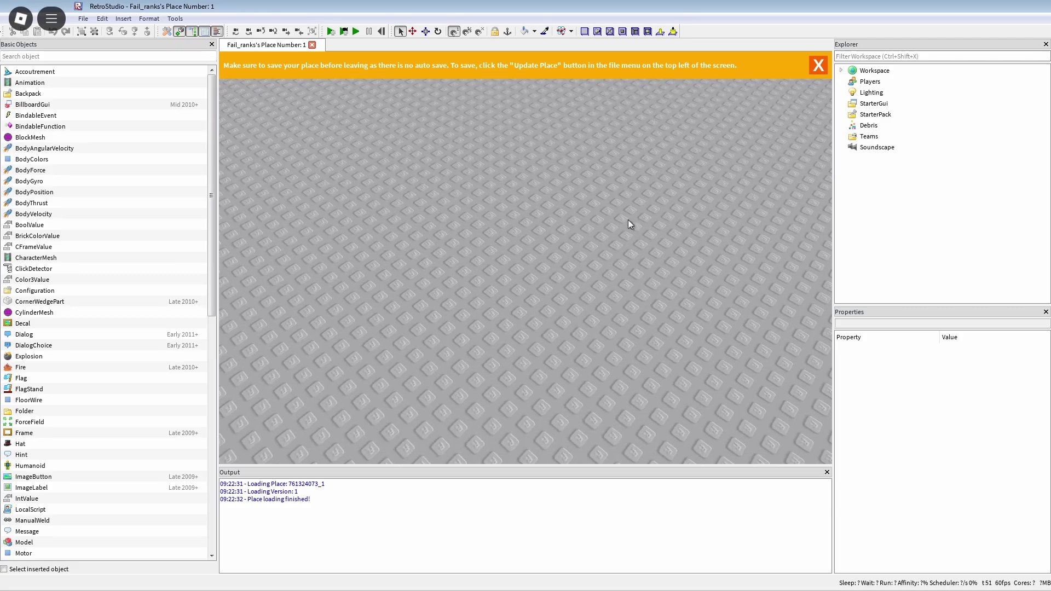
pyautogui.click(178, 32)
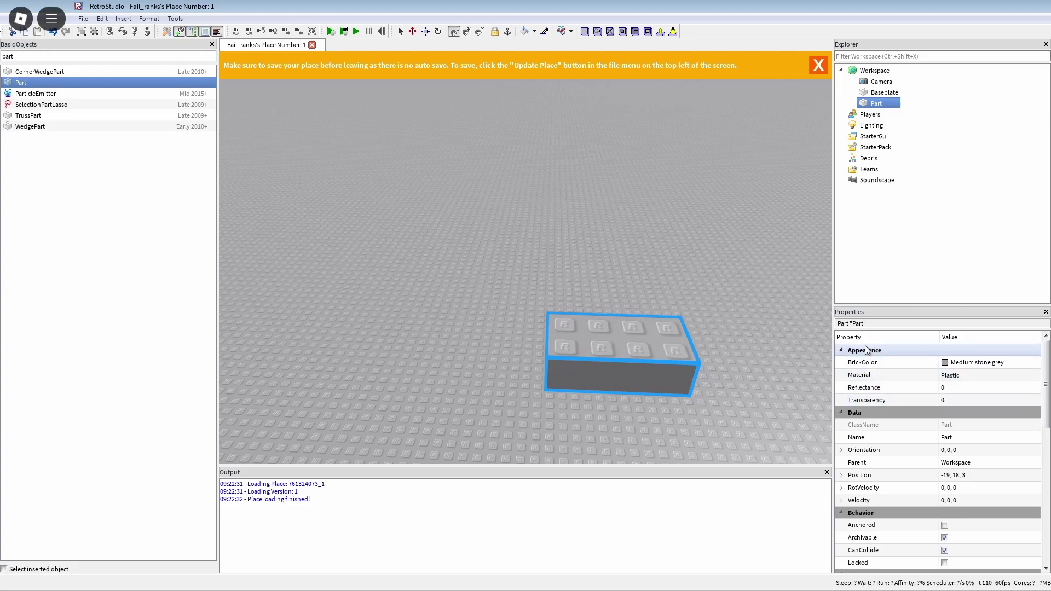
# Change the inserted part's shape from block to ball
pyautogui.scroll(-1, 876, 323)
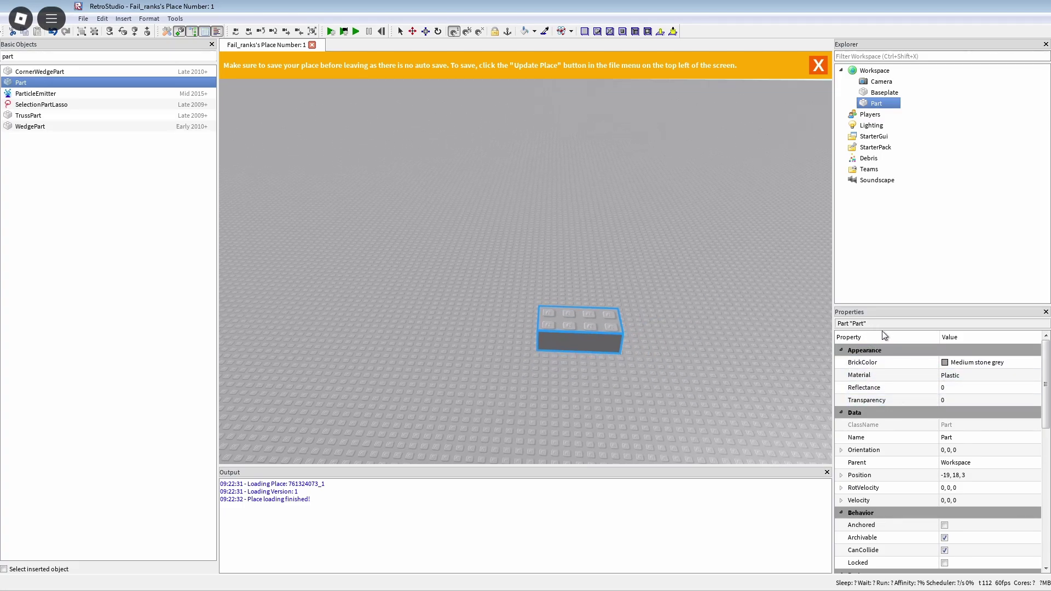
pyautogui.scroll(-4, 951, 405)
pyautogui.click(967, 456)
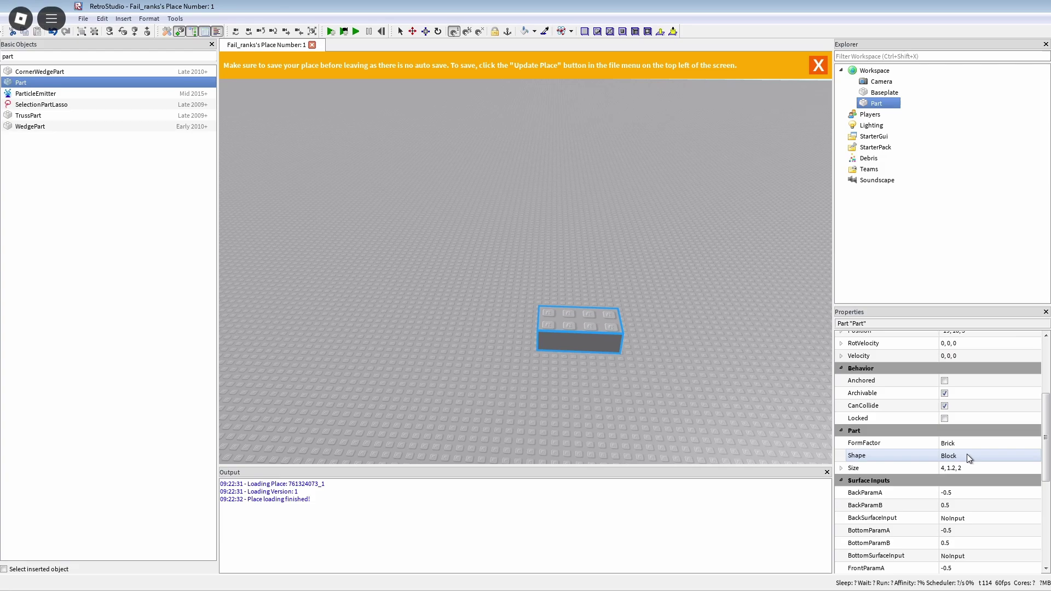
pyautogui.click(967, 456)
pyautogui.click(960, 464)
pyautogui.click(538, 318)
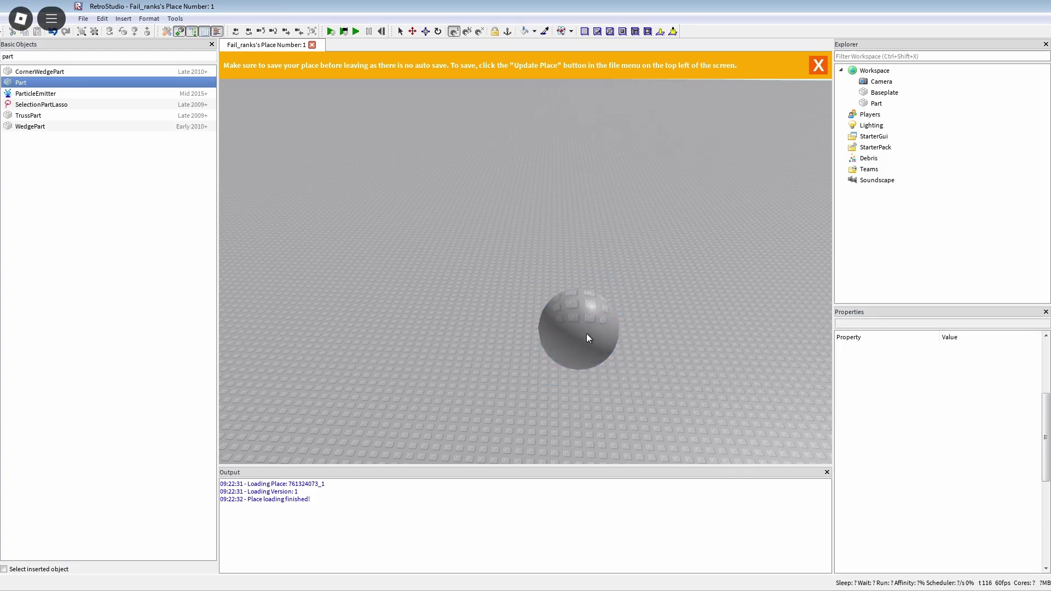
# Playtest the place, walking and jumping the character against the ball to roll it around the baseplate
pyautogui.scroll(2, 587, 334)
pyautogui.click(871, 104)
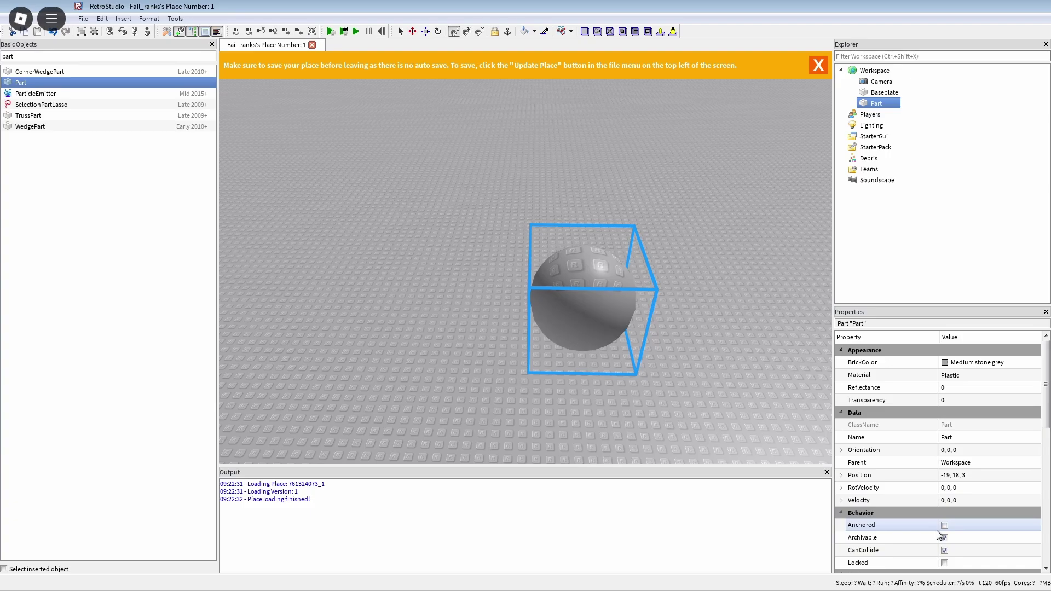
pyautogui.moveTo(652, 376); pyautogui.dragTo(648, 375)
pyautogui.press('s')
pyautogui.press('d')
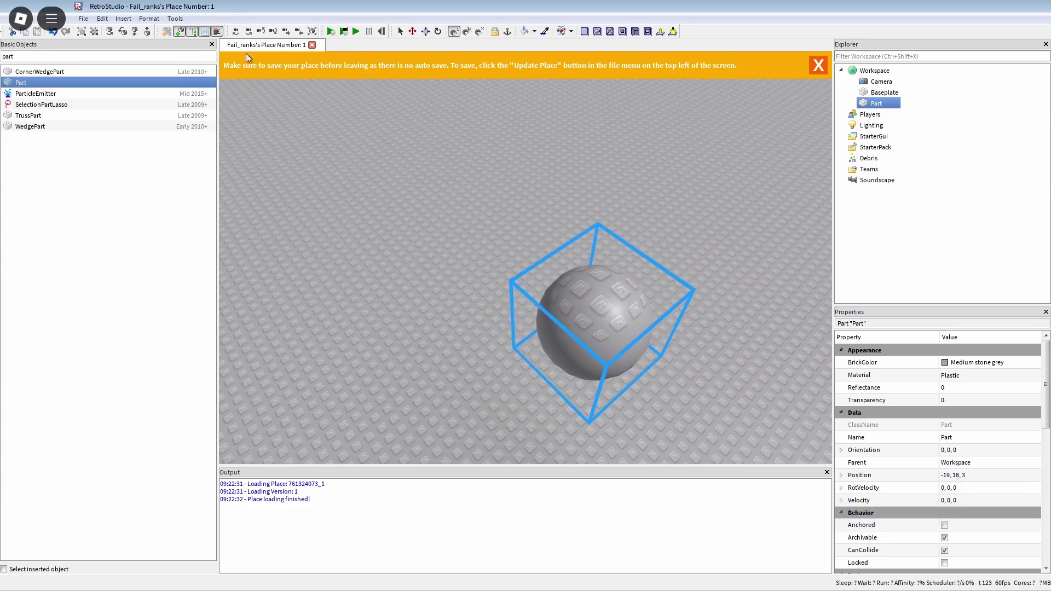
pyautogui.click(330, 32)
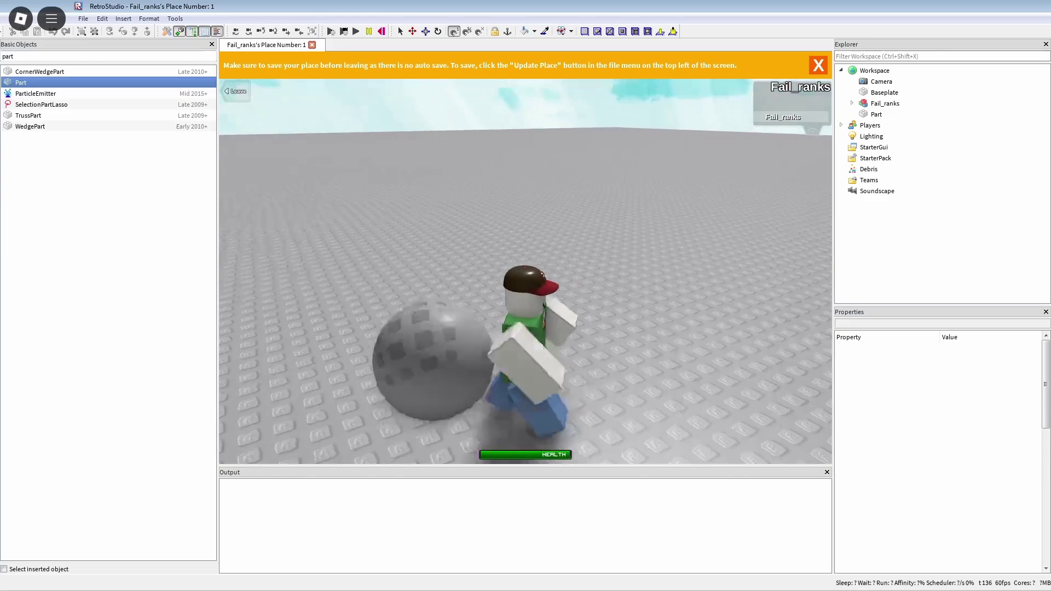
pyautogui.press('w')
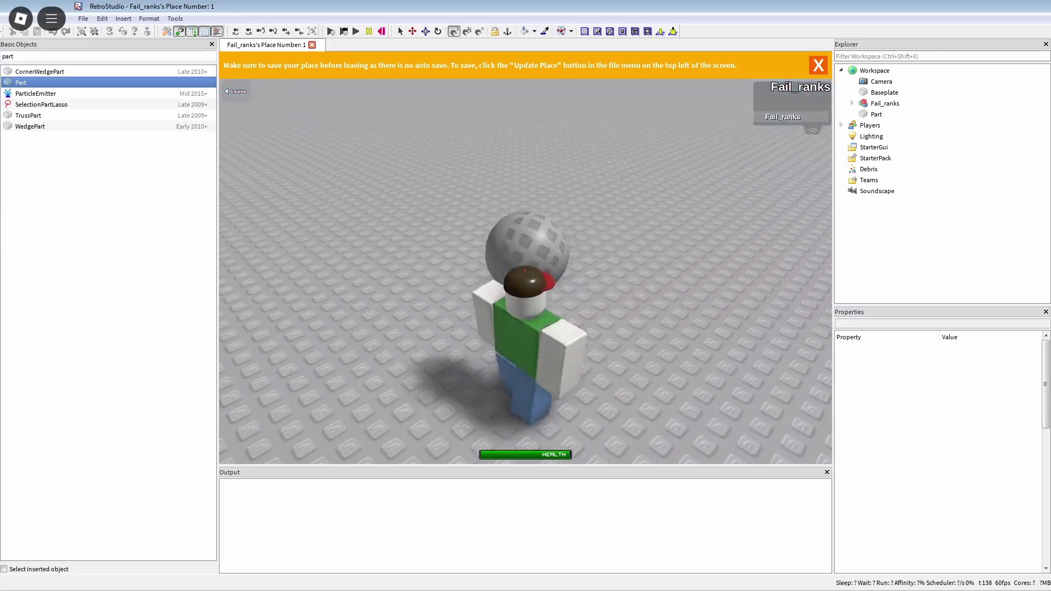
pyautogui.press('w')
pyautogui.press('w')
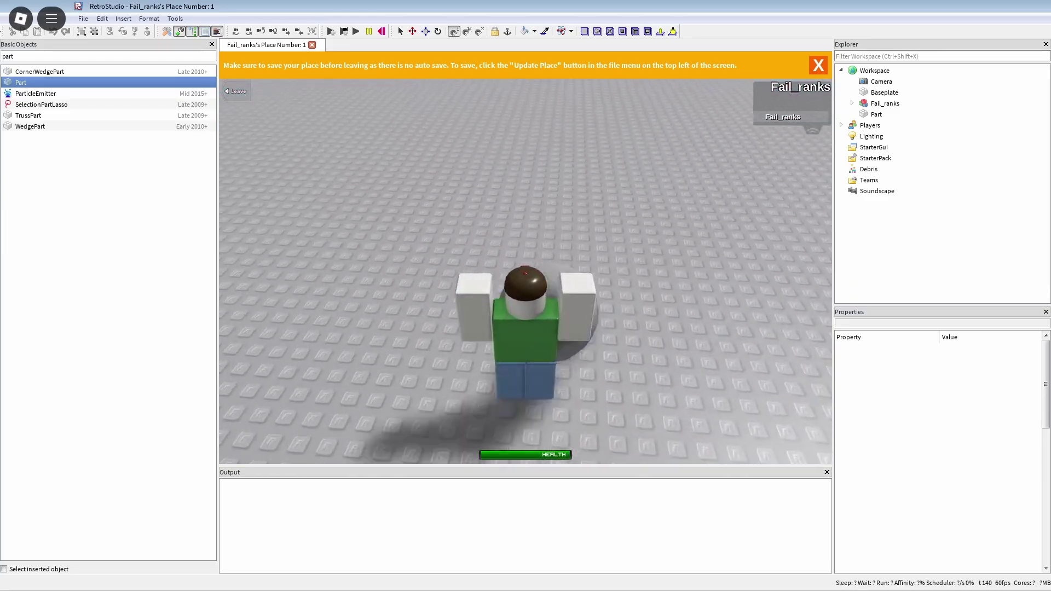
pyautogui.press('space')
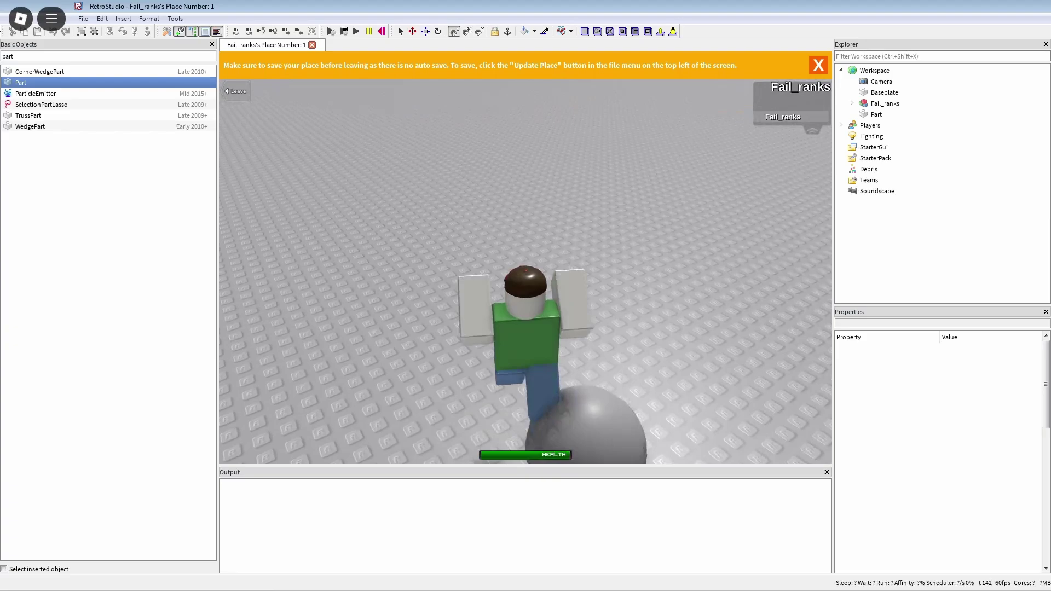
pyautogui.press('d')
pyautogui.press('w')
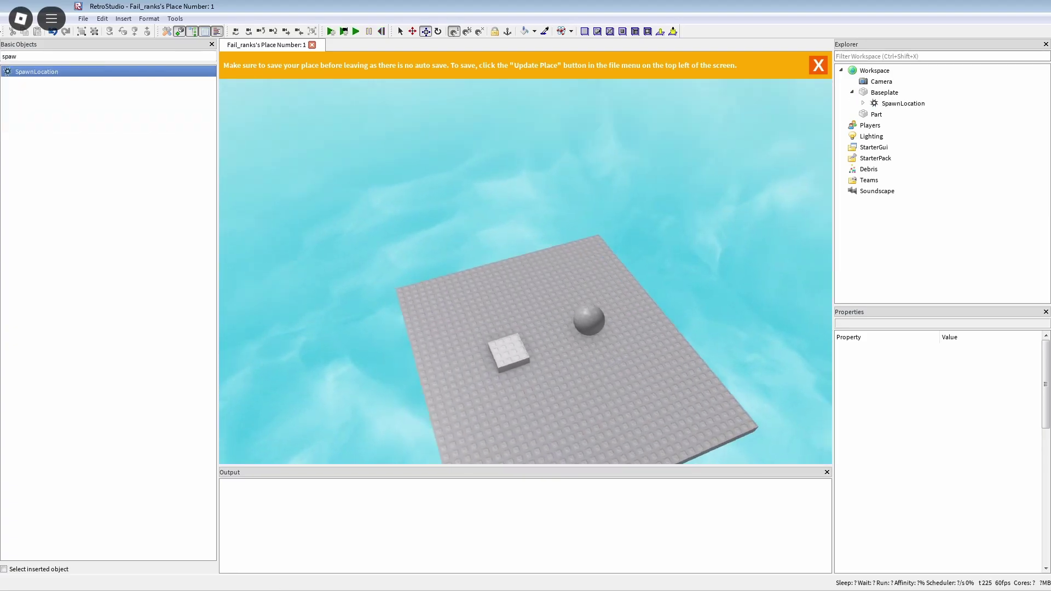
# Insert a new part at the baseplate's edge and stretch it into a long, narrow walkway leading outwards
pyautogui.press('w')
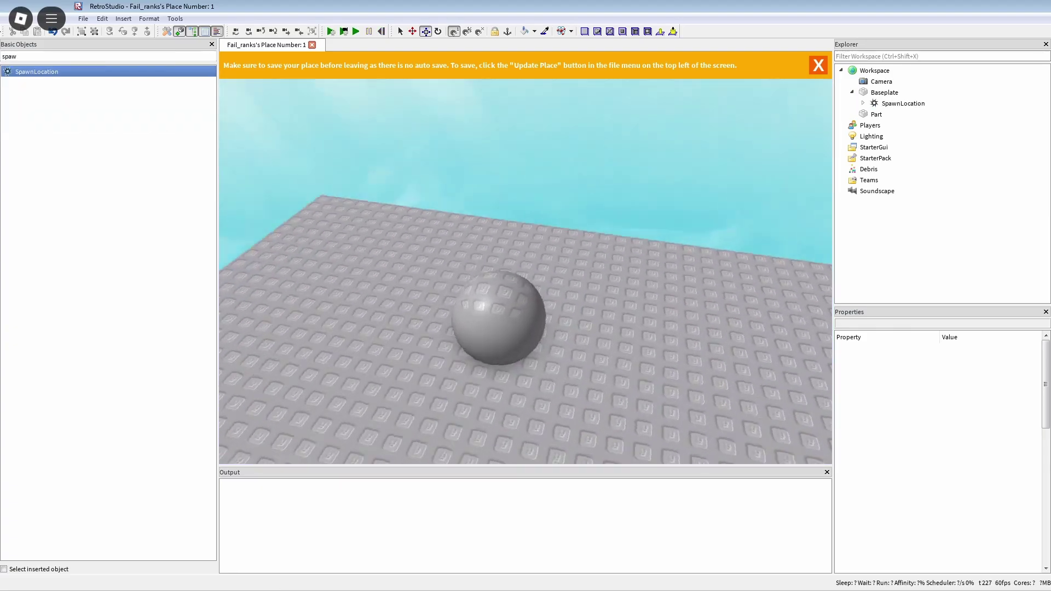
pyautogui.press('w')
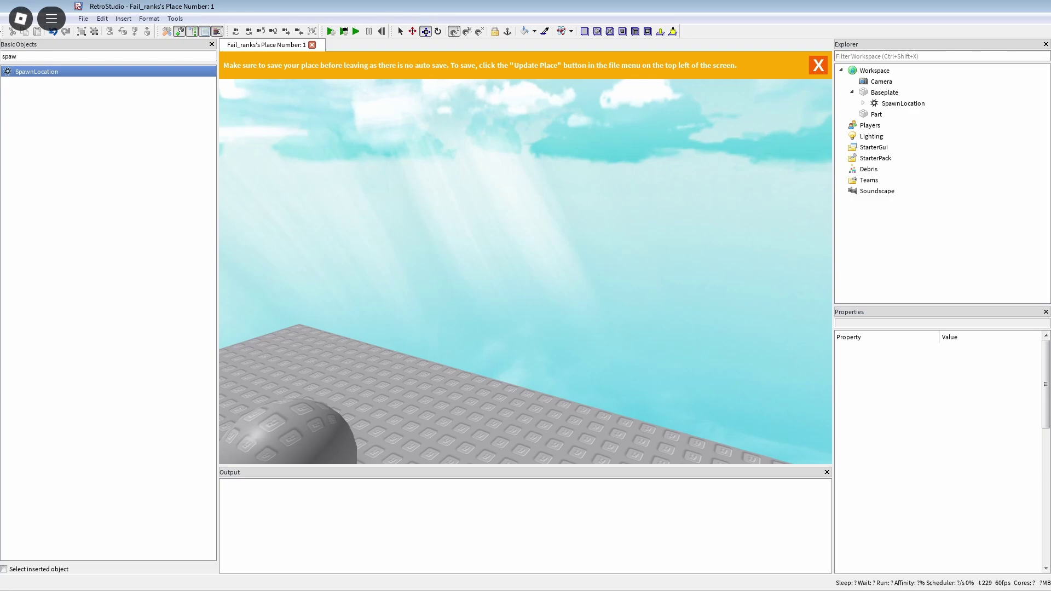
pyautogui.press('w')
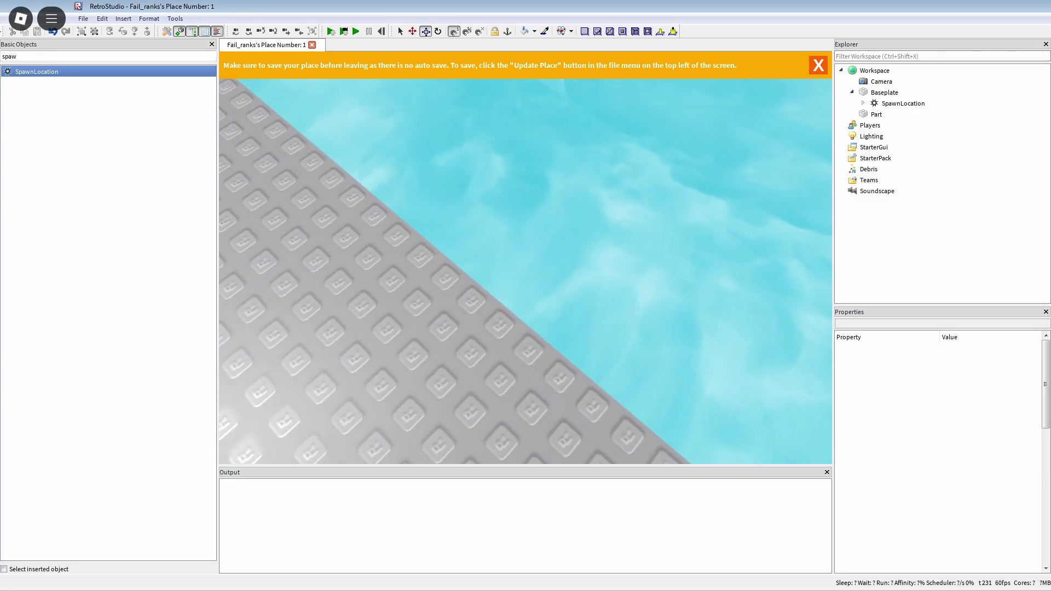
pyautogui.press('w')
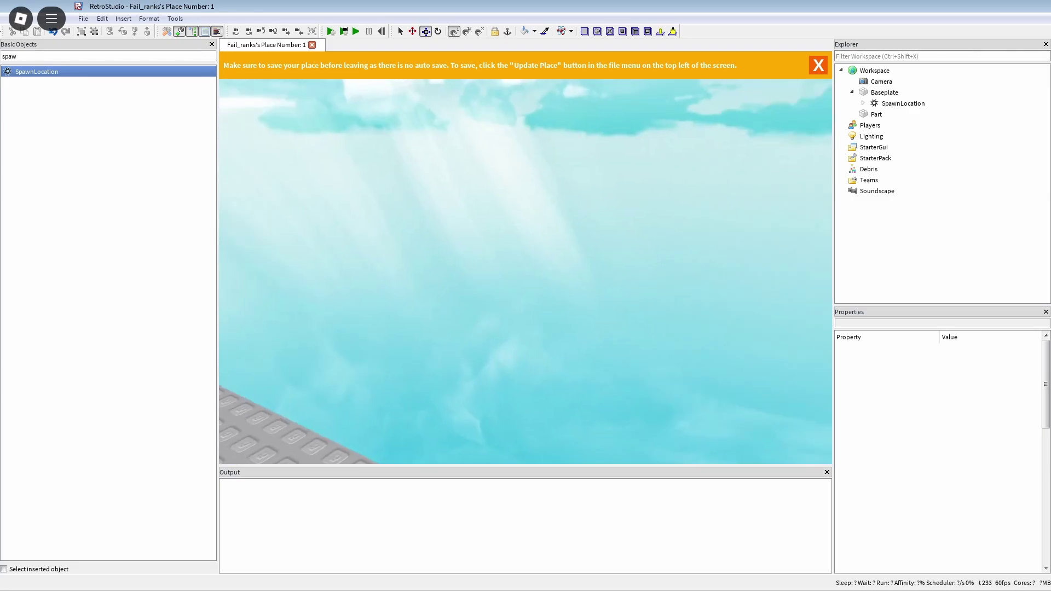
pyautogui.press('w')
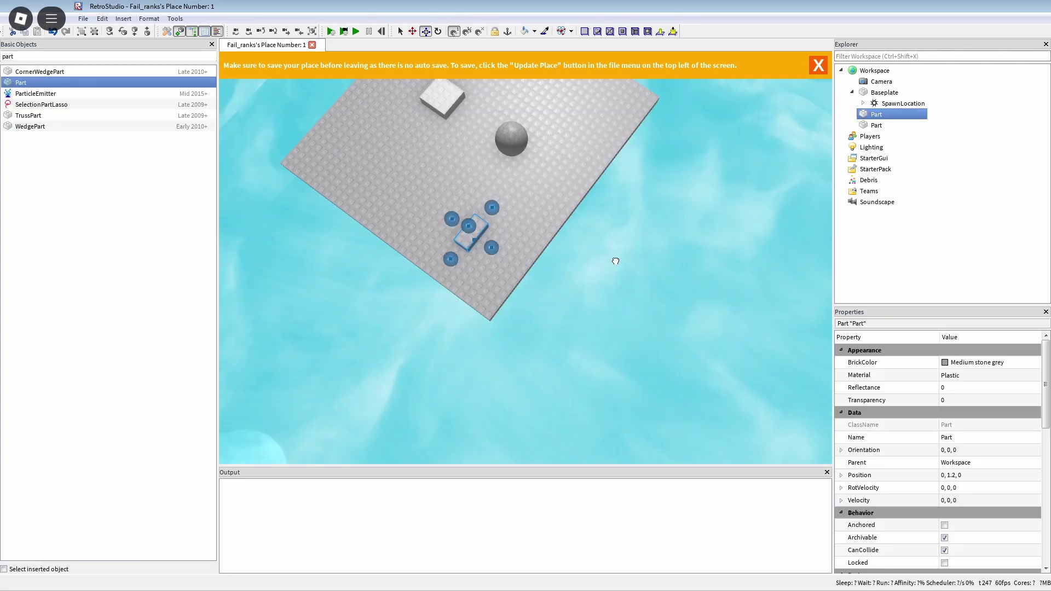
pyautogui.press('s')
pyautogui.press('w')
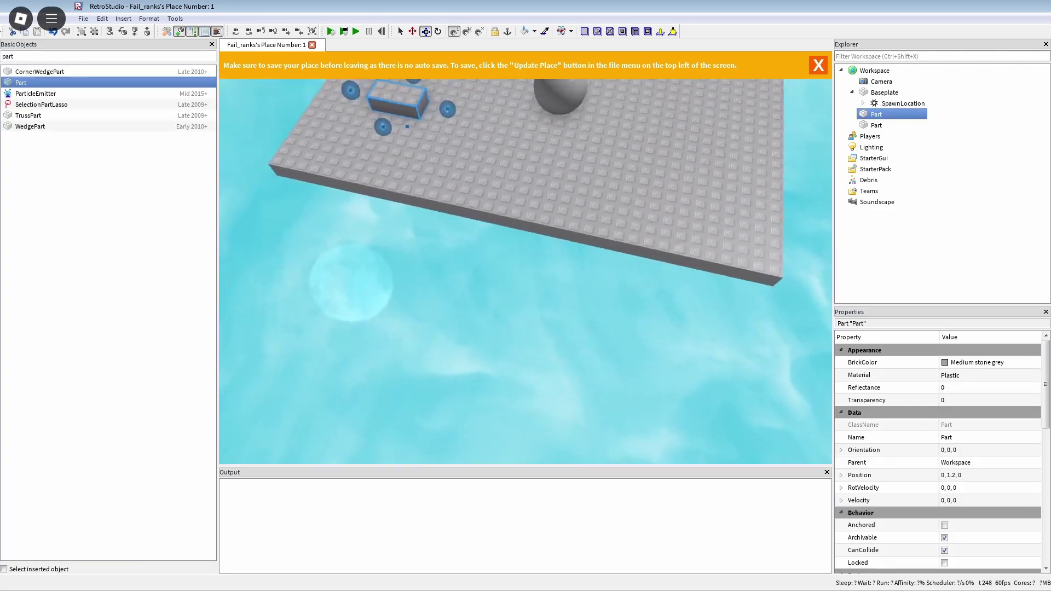
pyautogui.moveTo(533, 238); pyautogui.dragTo(548, 249)
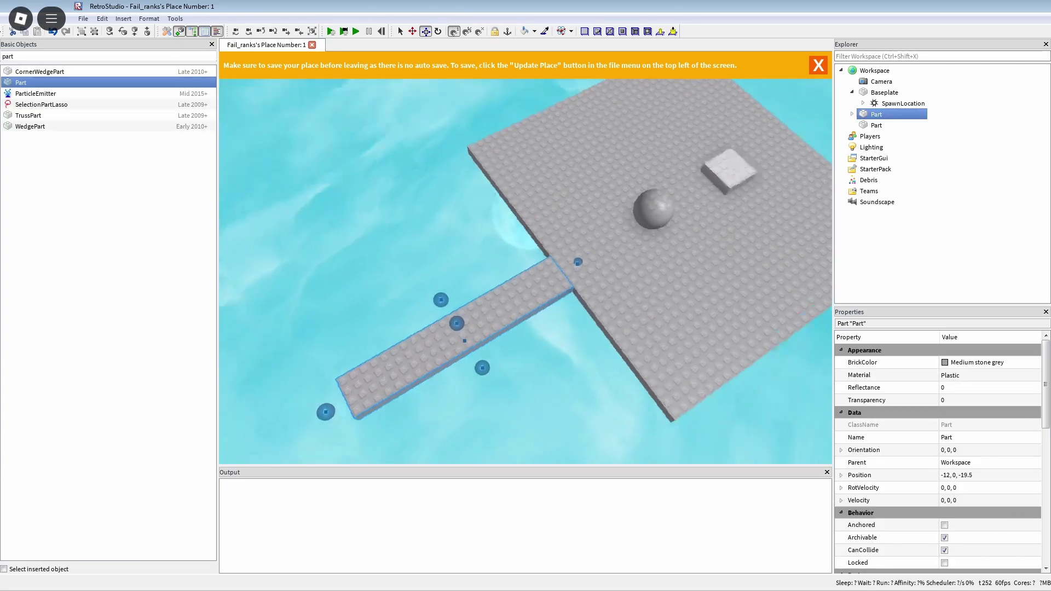
# Copy and paste a walkway segment at the far end and stretch the copy sideways to form a right-angle turn
pyautogui.hotkey('ctrl', 'c')
pyautogui.hotkey('ctrl', 'v')
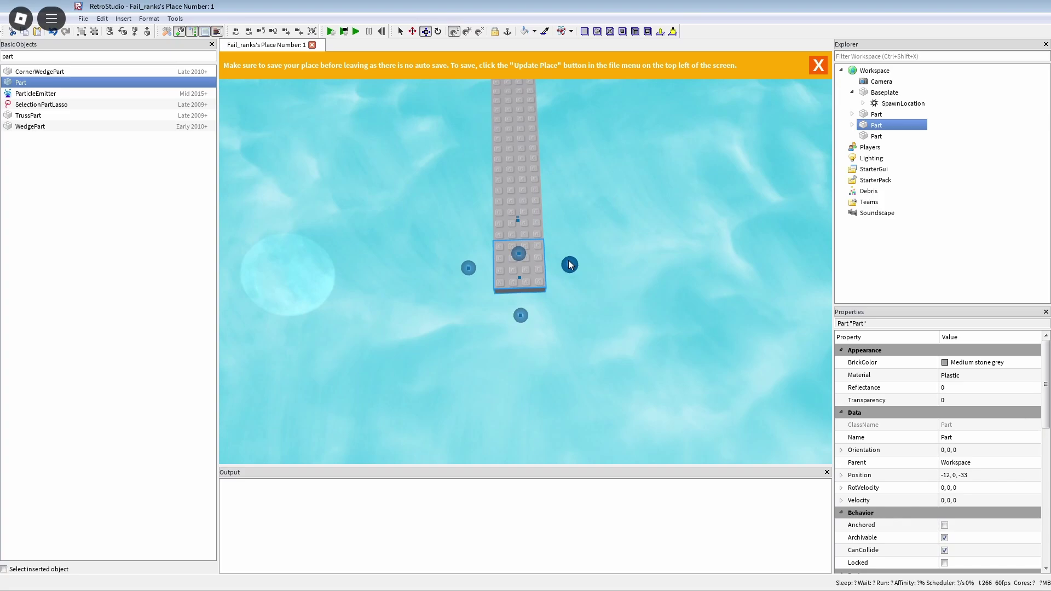
pyautogui.moveTo(568, 263); pyautogui.dragTo(578, 258)
pyautogui.press('d')
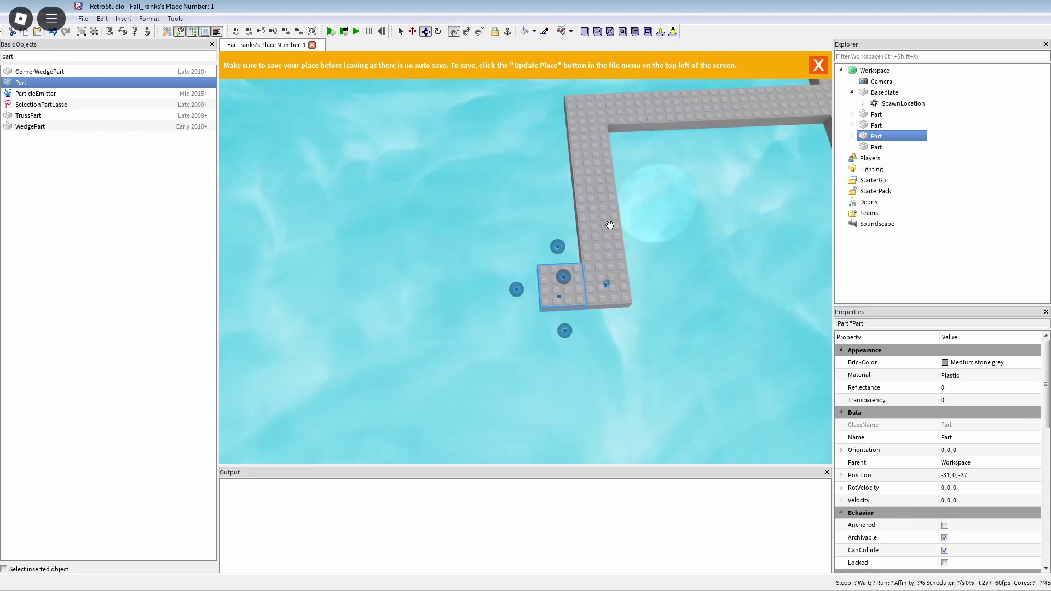
# Extend the winding walkway with further copied segments, stretching each one from the previous end at a right angle
pyautogui.moveTo(515, 289); pyautogui.dragTo(468, 296)
pyautogui.hotkey('ctrl', 'c')
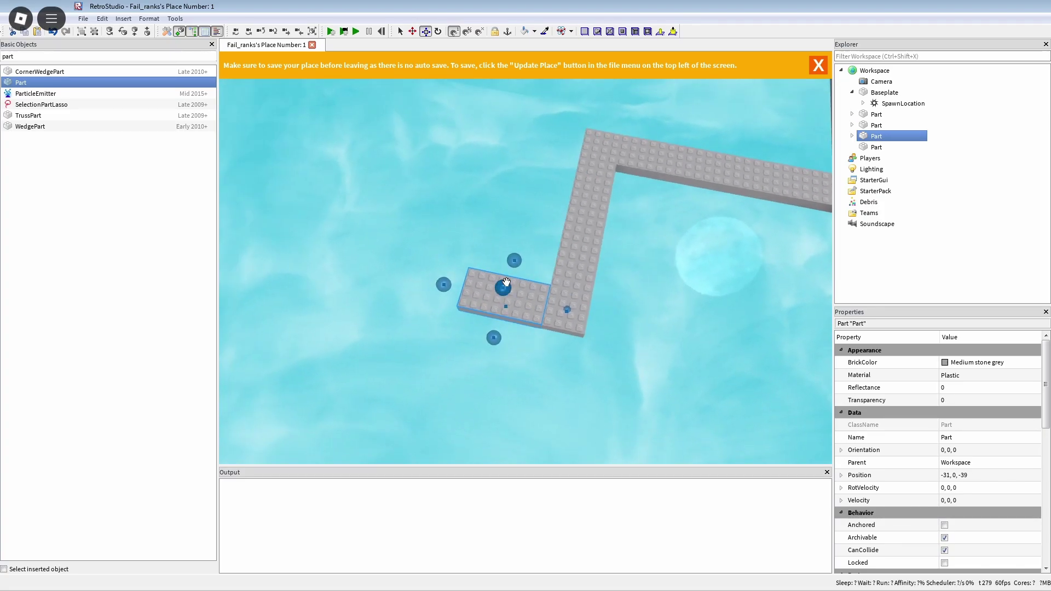
pyautogui.hotkey('ctrl', 'v')
pyautogui.moveTo(565, 302); pyautogui.dragTo(503, 291)
pyautogui.moveTo(642, 216); pyautogui.dragTo(451, 271)
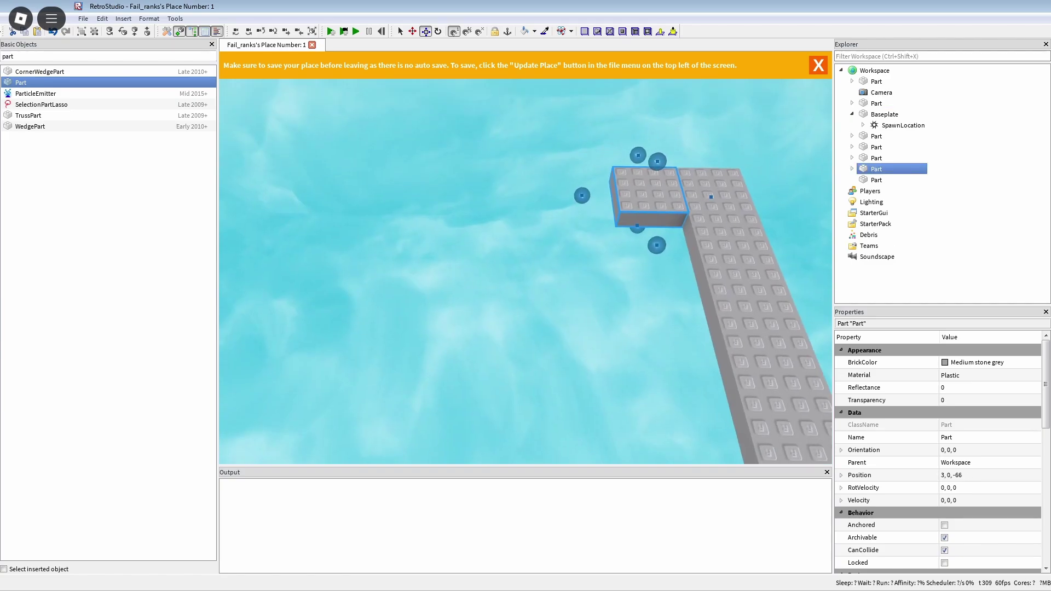
pyautogui.press('s')
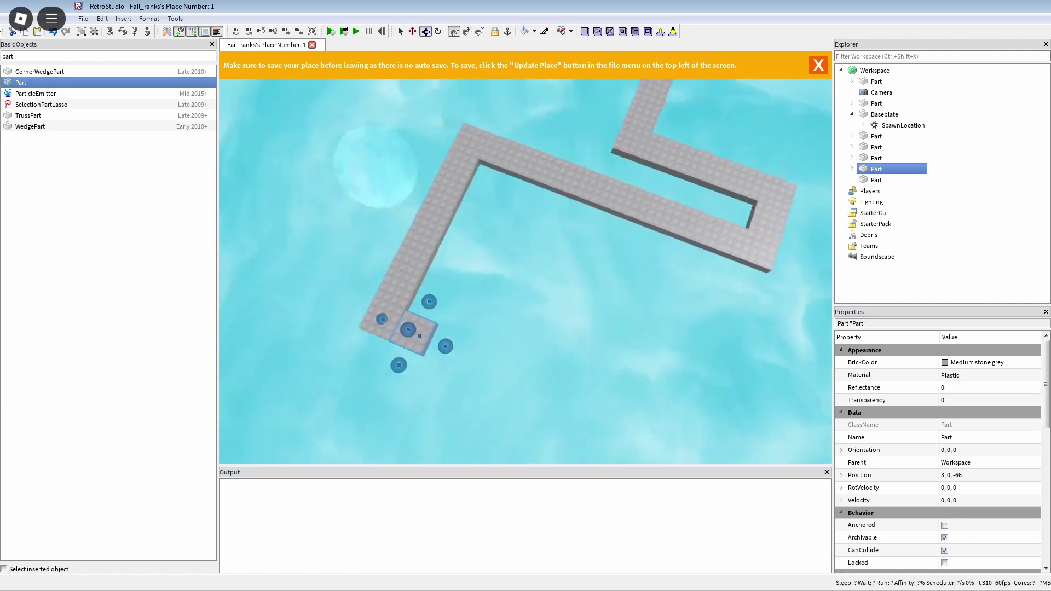
pyautogui.moveTo(464, 338); pyautogui.dragTo(566, 335)
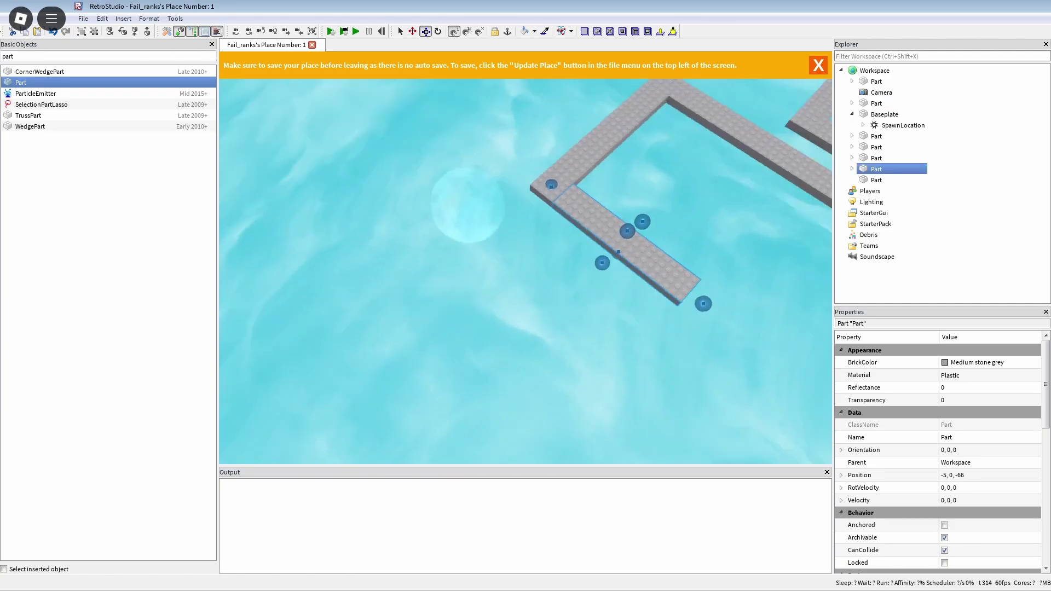
# Add a final straight segment at the walkway's end and a large flat platform beyond it
pyautogui.hotkey('ctrl', 'd')
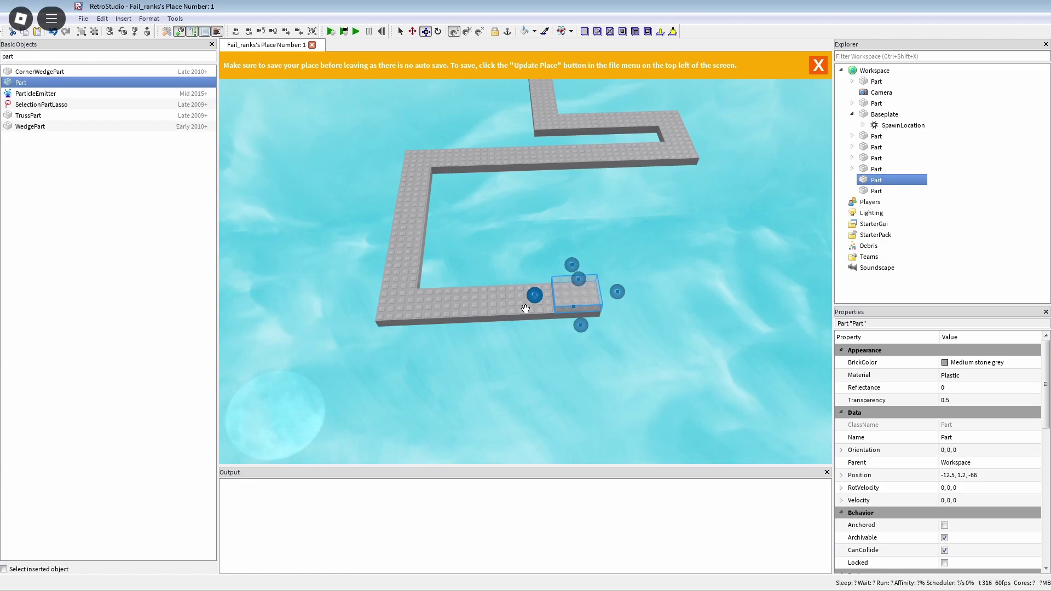
pyautogui.click(546, 305)
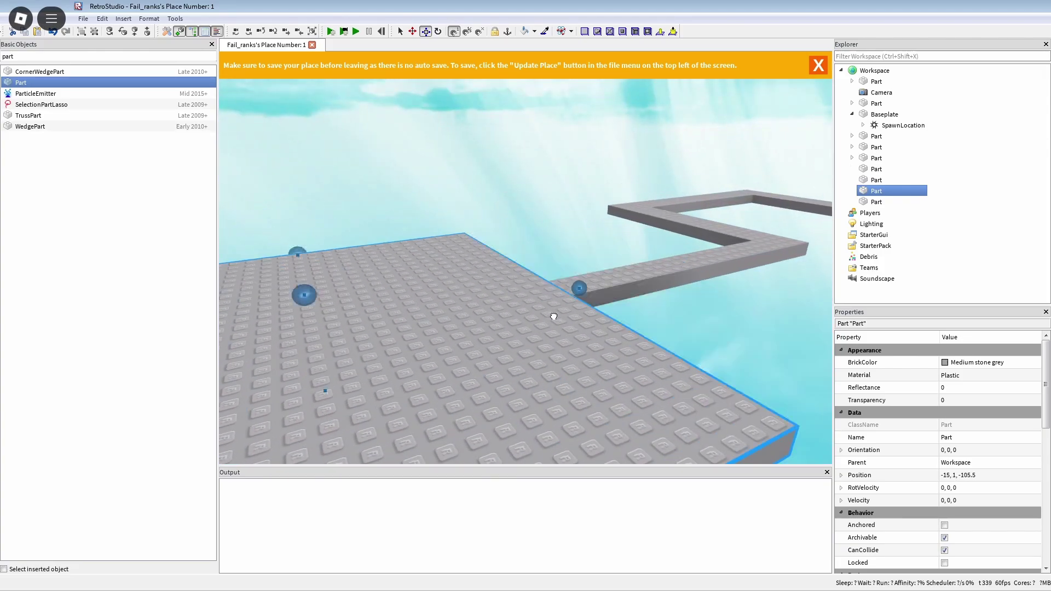
pyautogui.moveTo(553, 314); pyautogui.dragTo(492, 316)
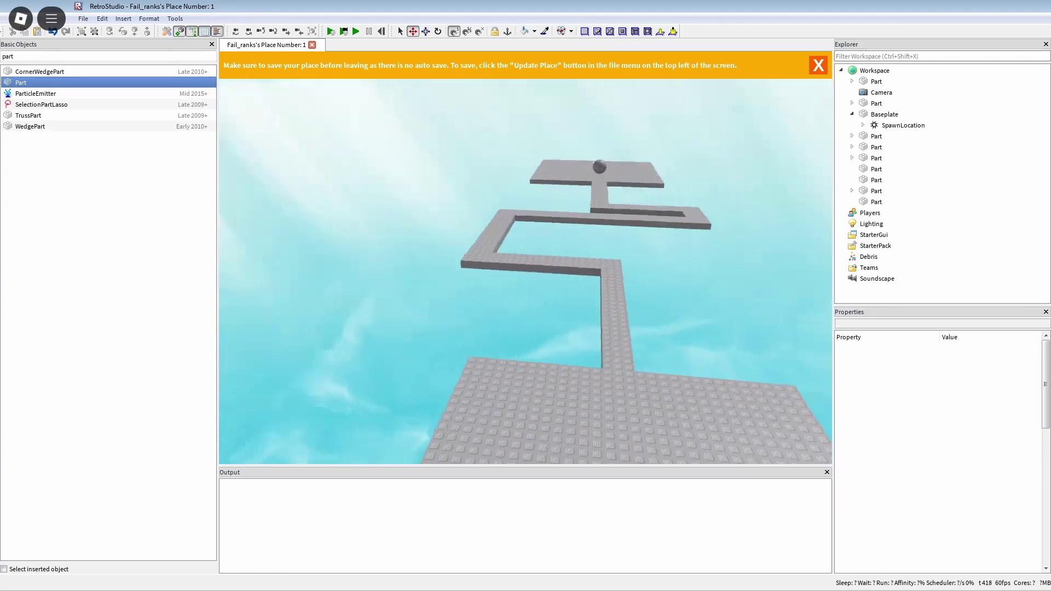
# Start a playtest of the course, restart it, and push the ball from the spawn towards the narrow walkway
pyautogui.click(330, 31)
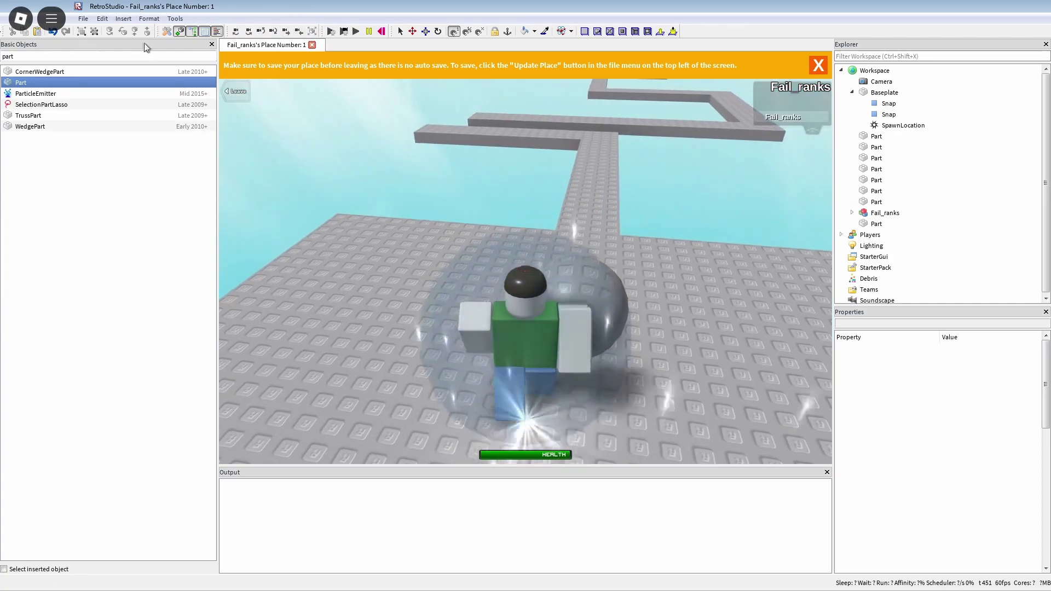
pyautogui.click(382, 32)
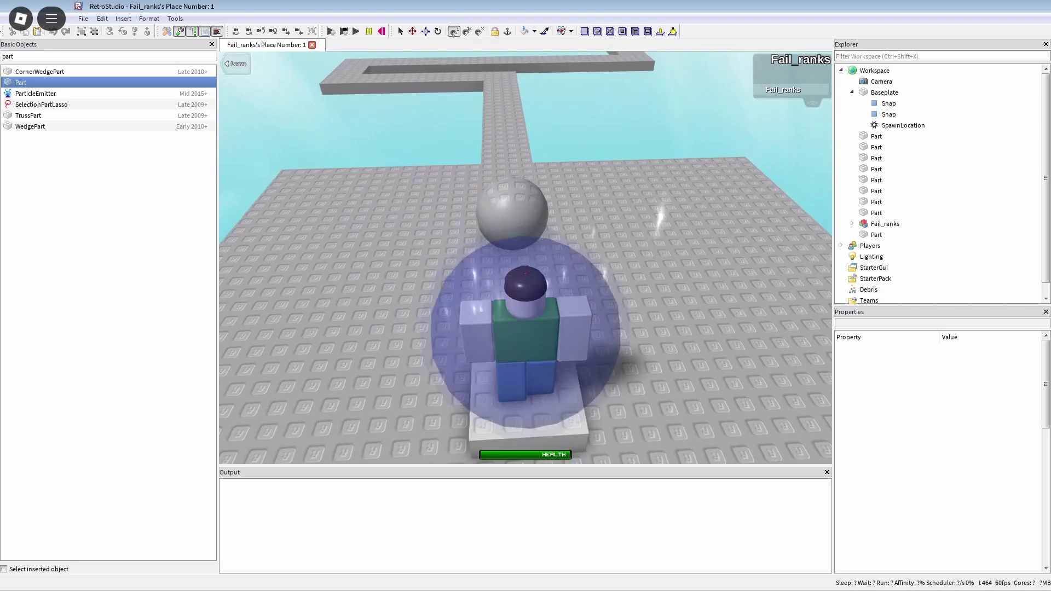
pyautogui.press('d')
pyautogui.press('a')
pyautogui.press('w')
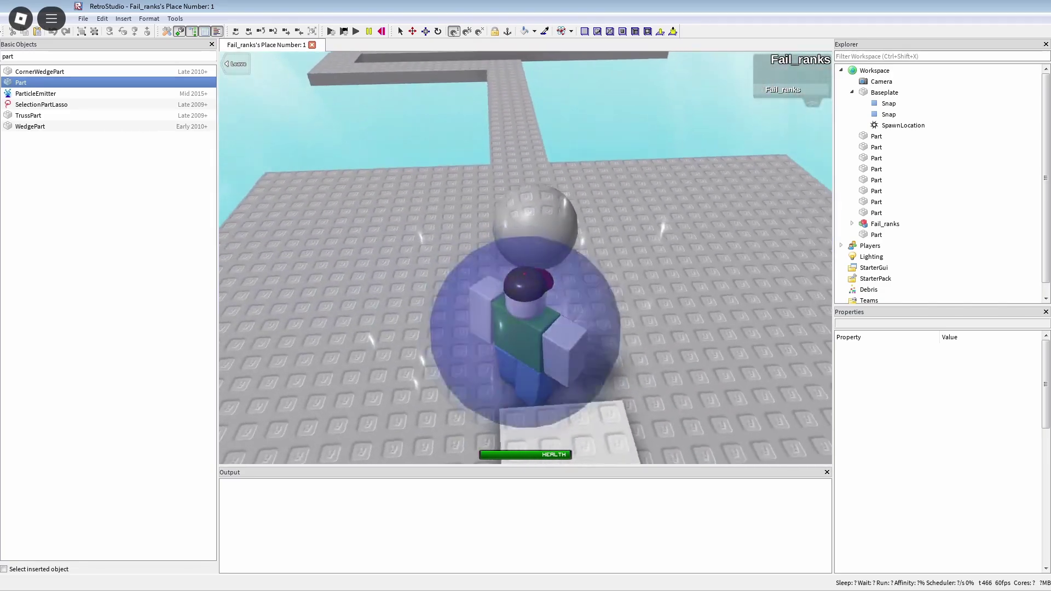
pyautogui.press('s')
pyautogui.press('w')
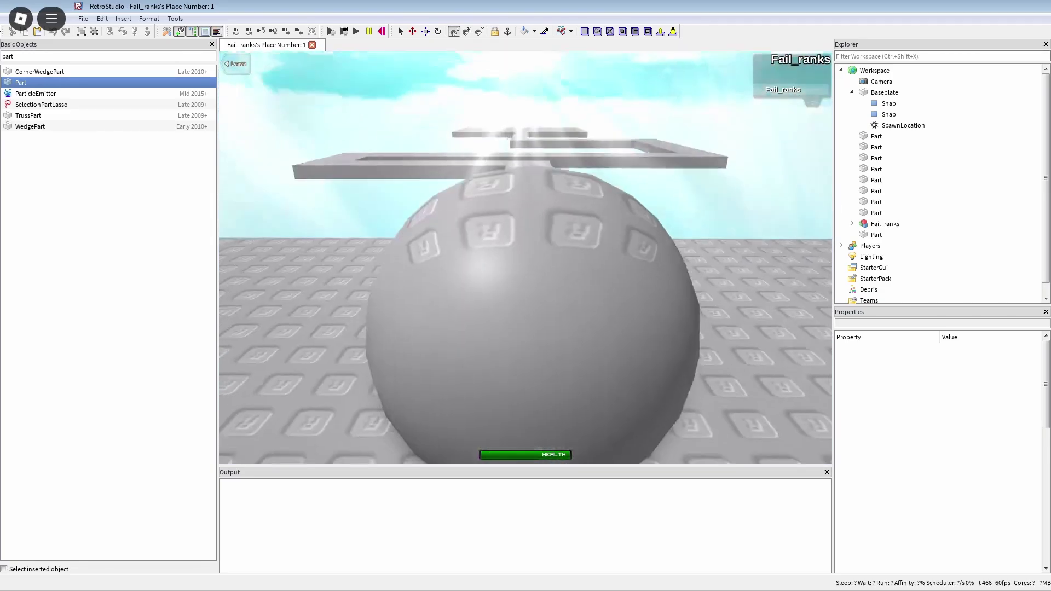
pyautogui.scroll(-4, 525, 258)
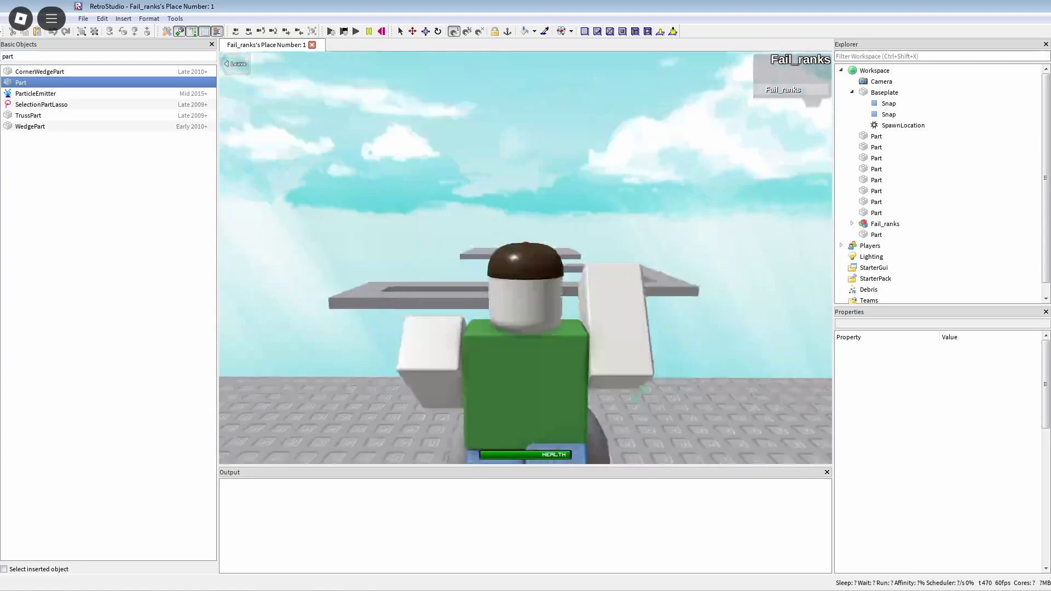
# Walk and jump around the ball on the baseplate to test pushing it from different sides, and end the playtest
pyautogui.press('w')
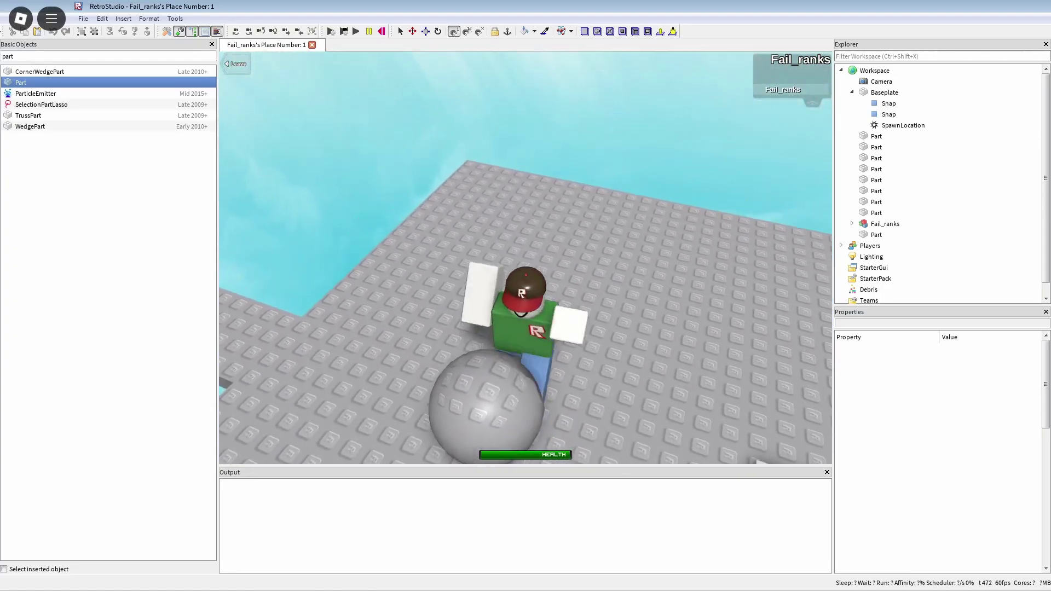
pyautogui.press('w')
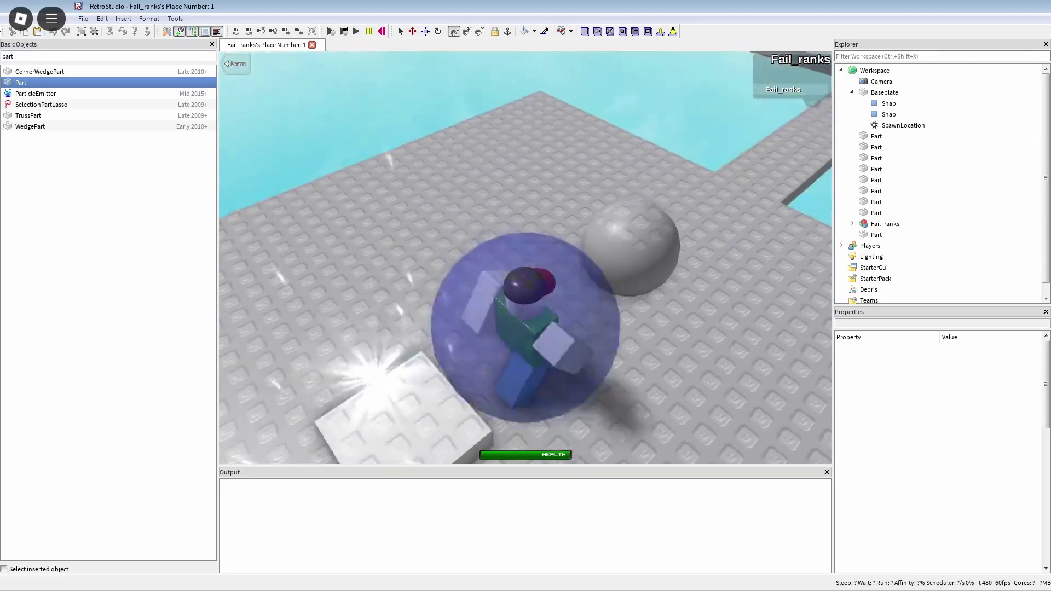
pyautogui.press('space')
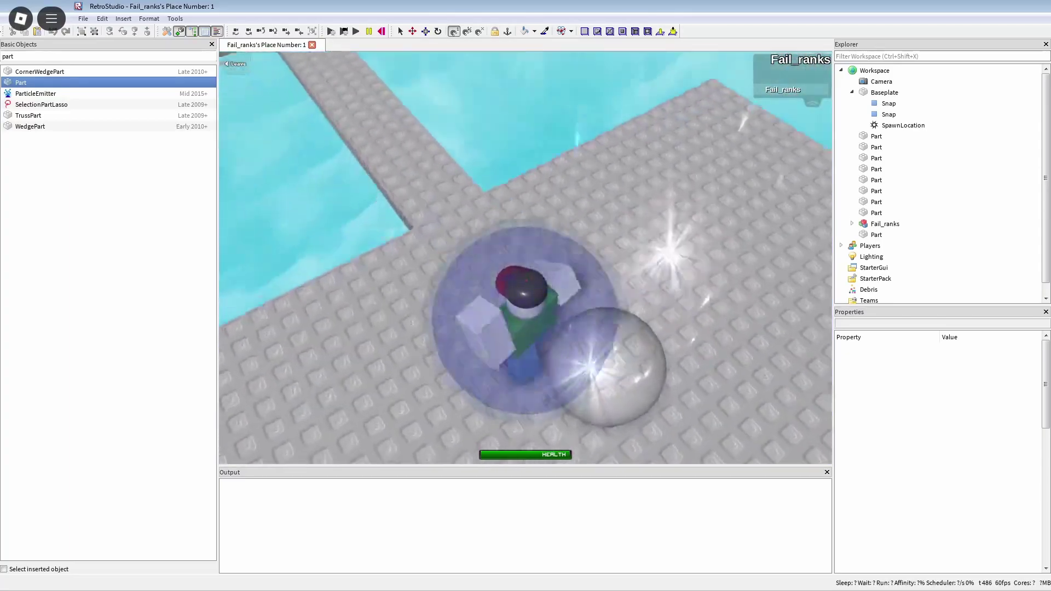
pyautogui.click(344, 32)
pyautogui.click(382, 31)
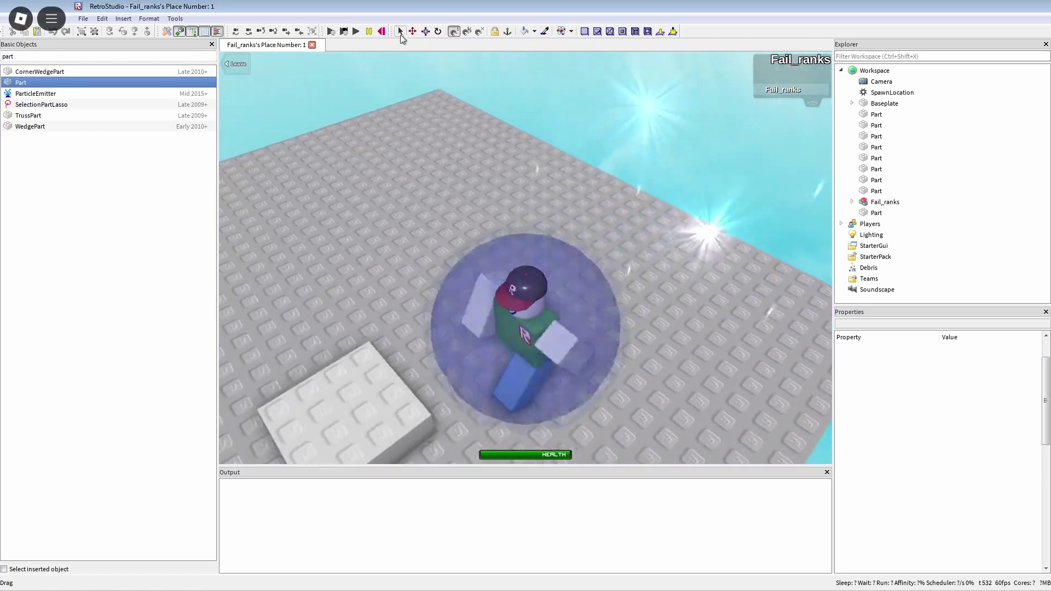
# Restart the playtest from the spawn pad, nudge the ball near the walkway entrance, and stop the run
pyautogui.click(381, 31)
pyautogui.press('F5')
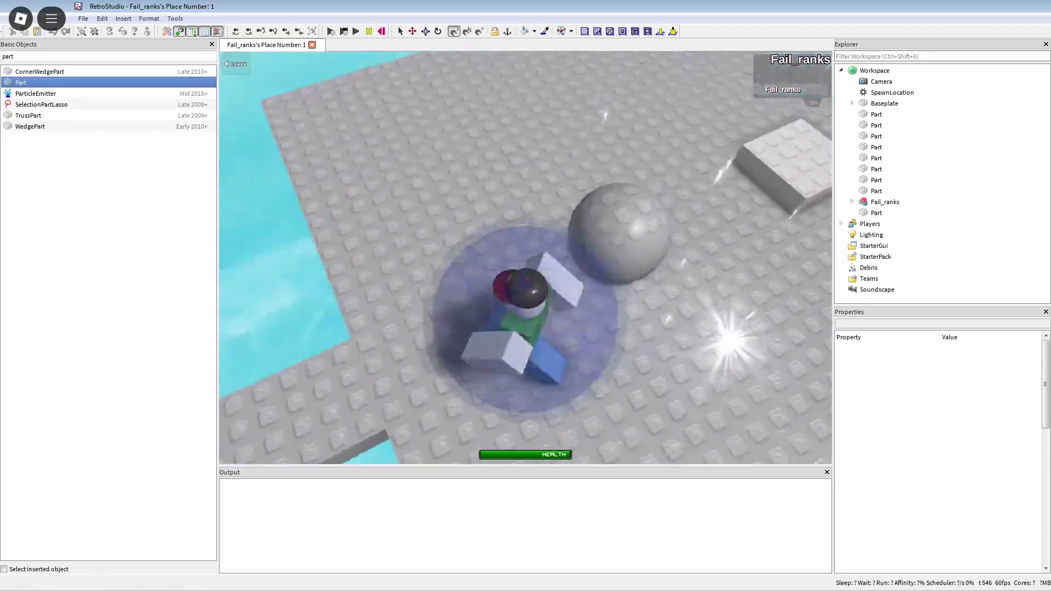
pyautogui.press('w')
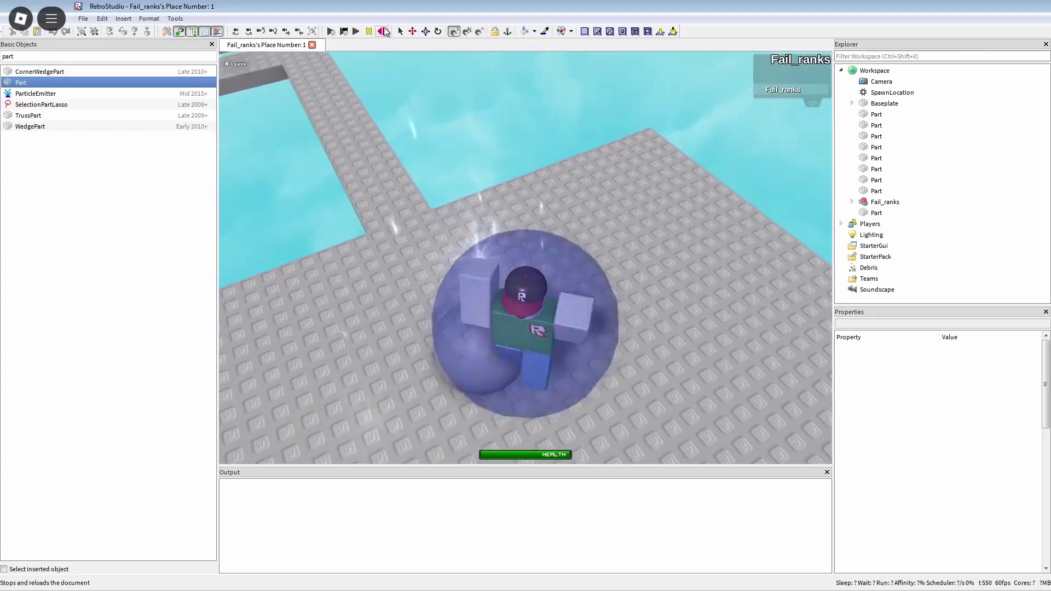
pyautogui.click(382, 31)
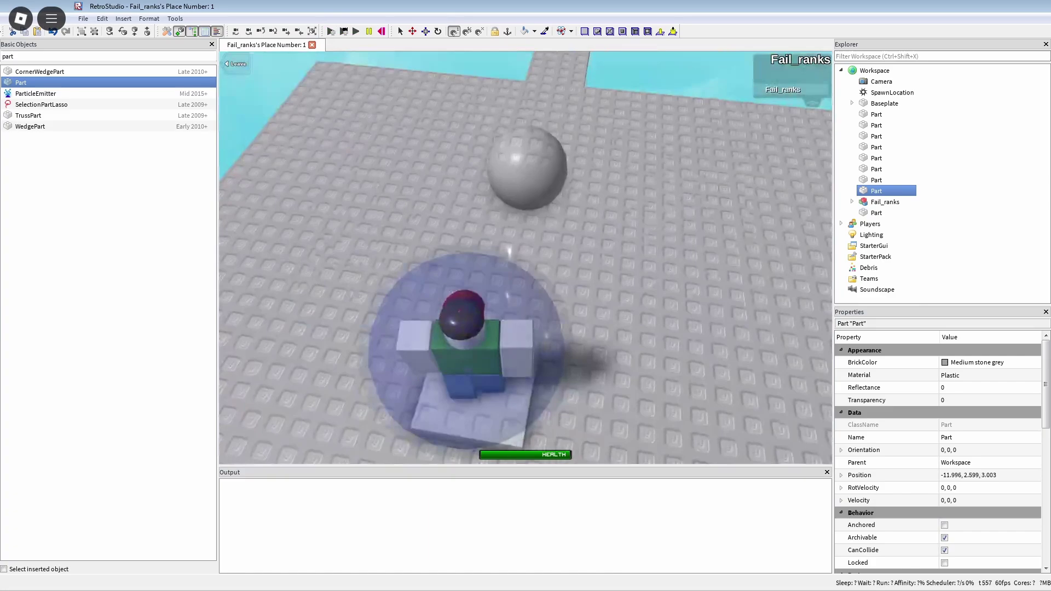
# Playtest pushing the ball off the baseplate, run along the walkway around its first turns, and stop the test
pyautogui.press('w')
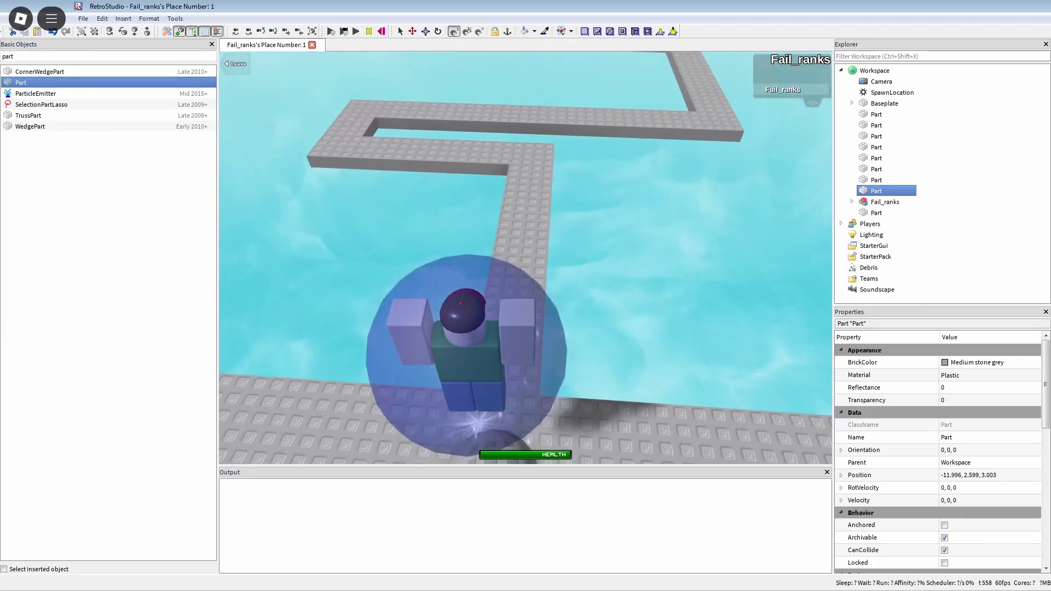
pyautogui.press('s')
pyautogui.press('w')
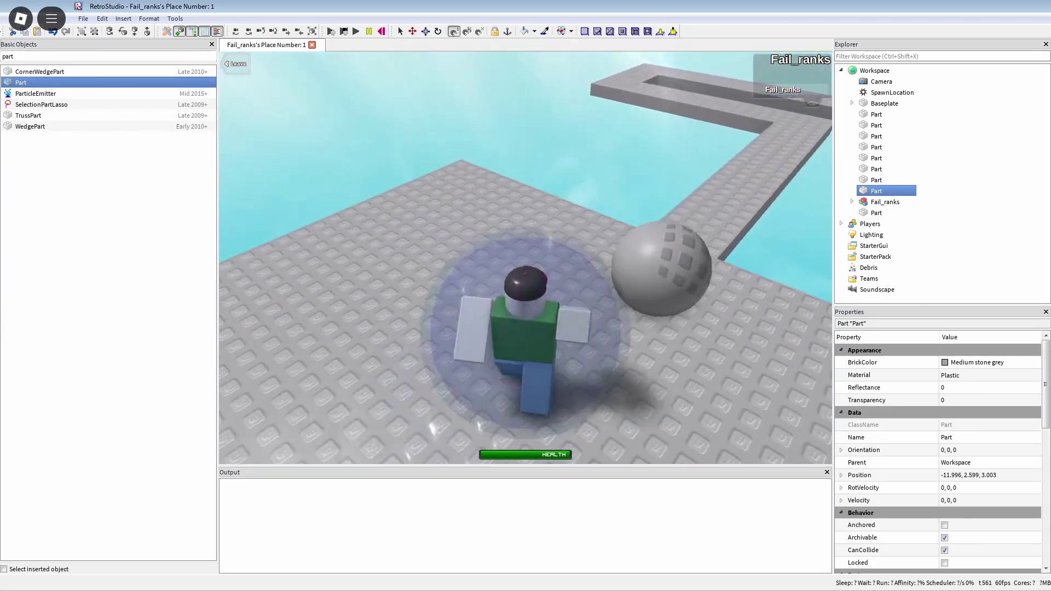
pyautogui.press('d')
pyautogui.press('s')
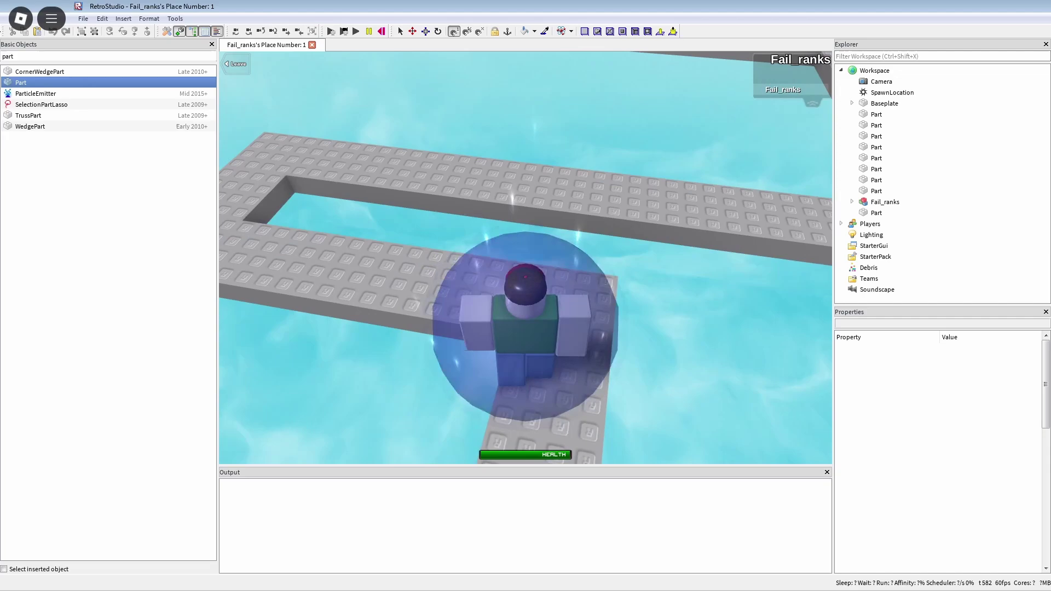
pyautogui.press('w')
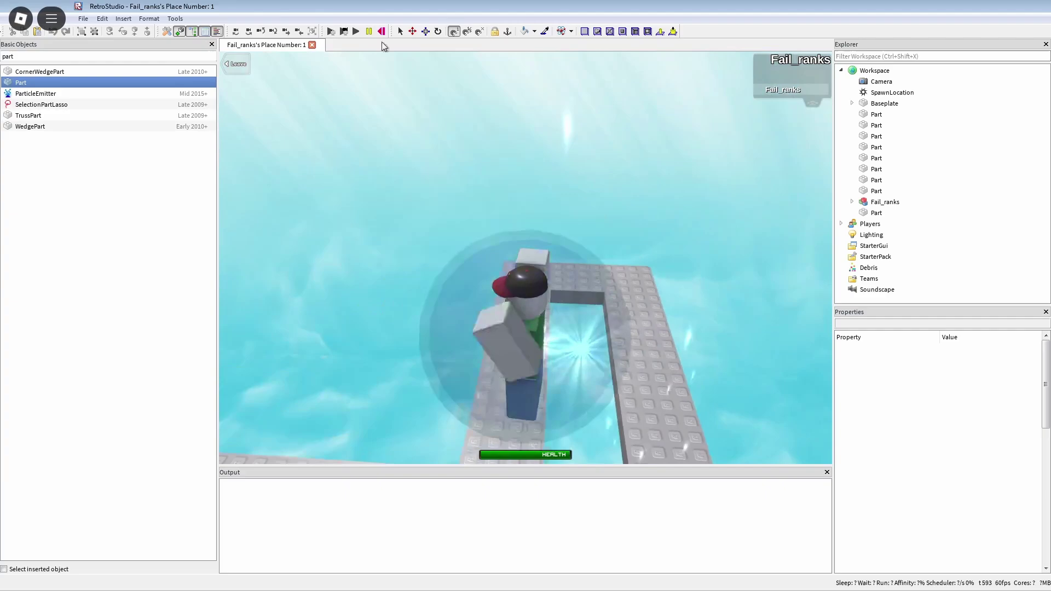
pyautogui.click(382, 32)
# Search the basic objects for "scri" and insert a LocalScript into StarterGui
pyautogui.write('scri')
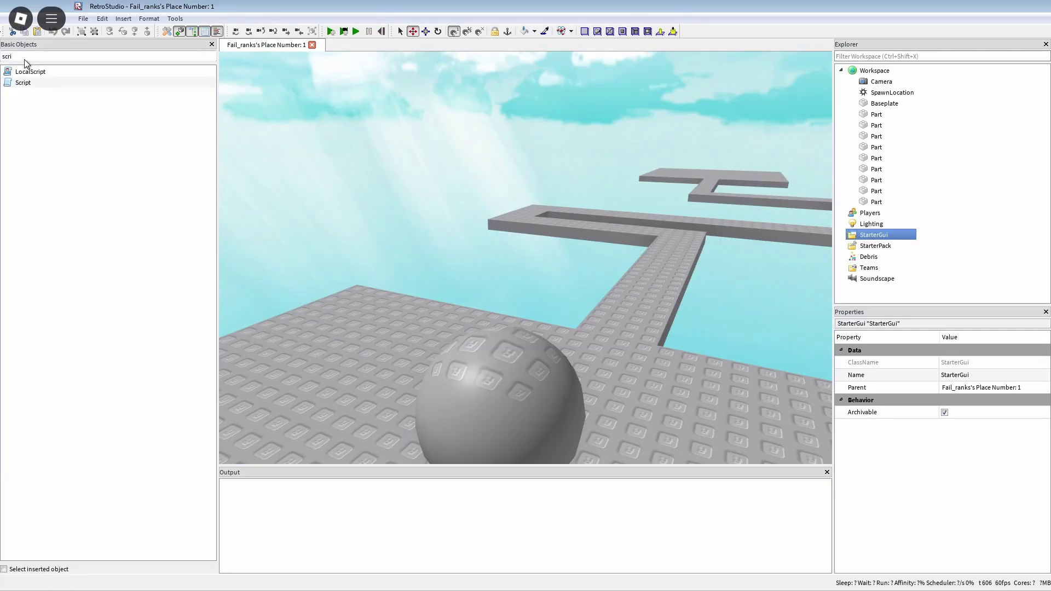
pyautogui.write('ws')
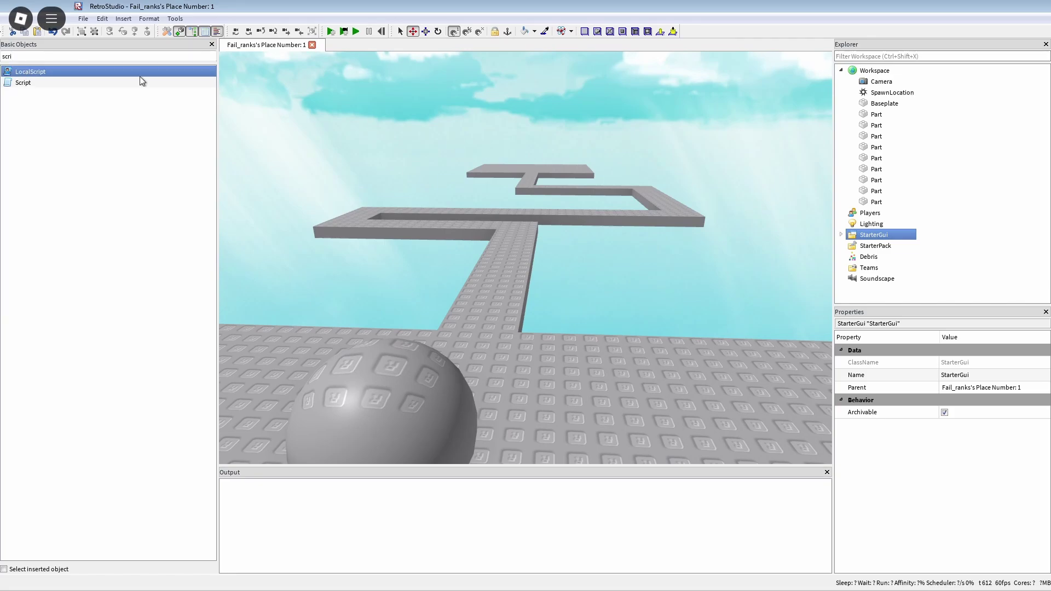
pyautogui.click(140, 74)
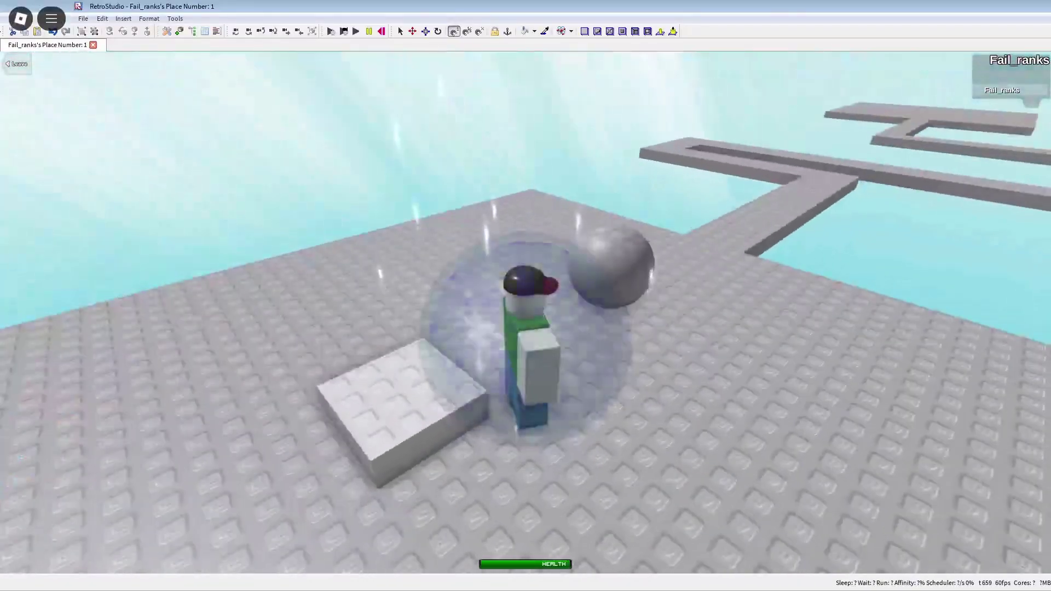
# Playtest the course in the enlarged viewport, pushing the ball straight across the baseplate onto the first walkway segment
pyautogui.press('w')
pyautogui.press('w')
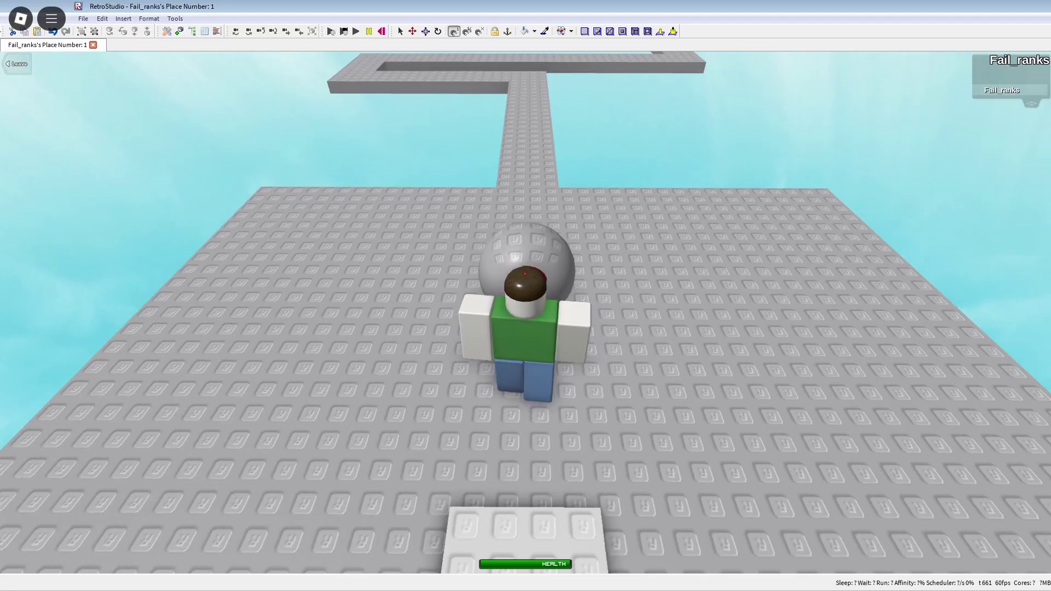
pyautogui.press('w')
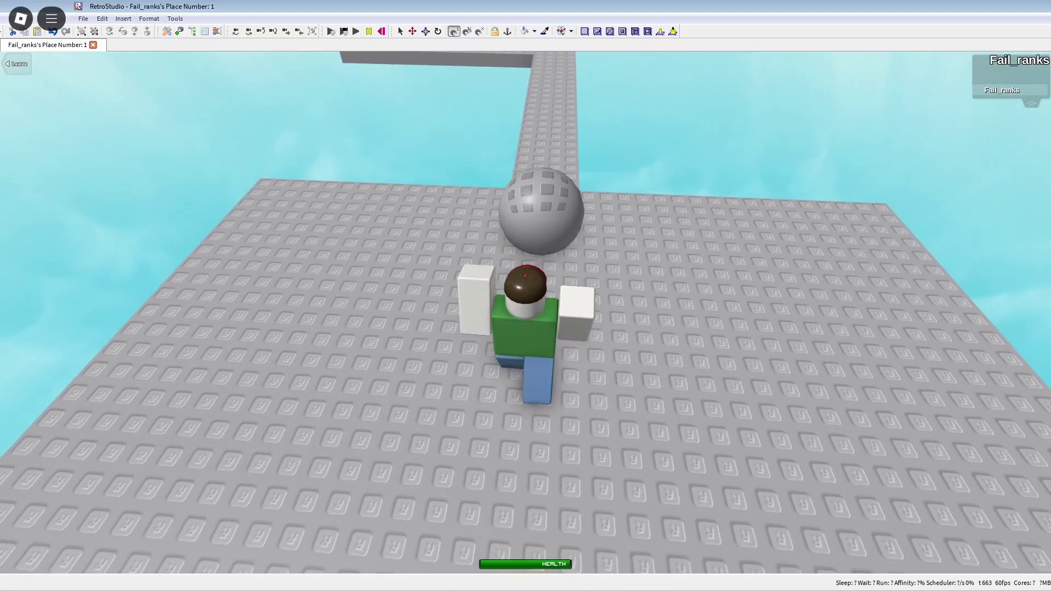
pyautogui.press('w')
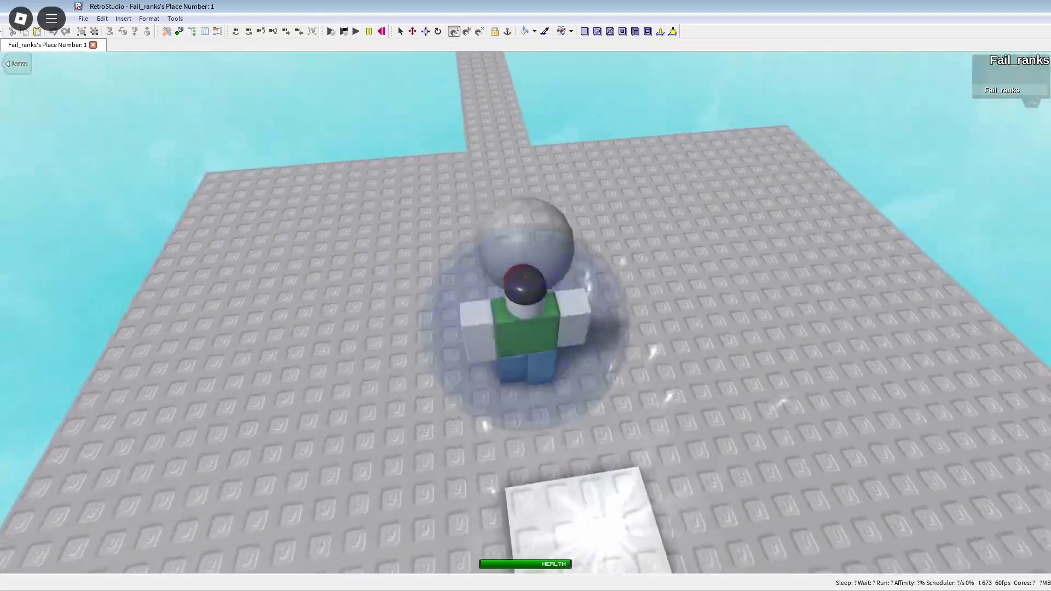
pyautogui.press('w')
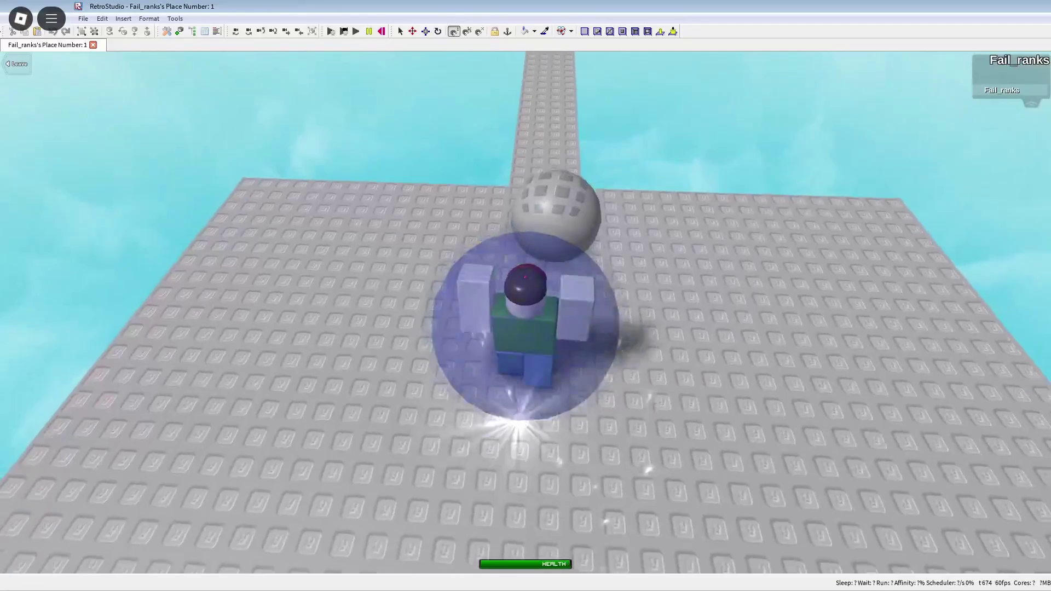
pyautogui.press('w')
pyautogui.press('Left')
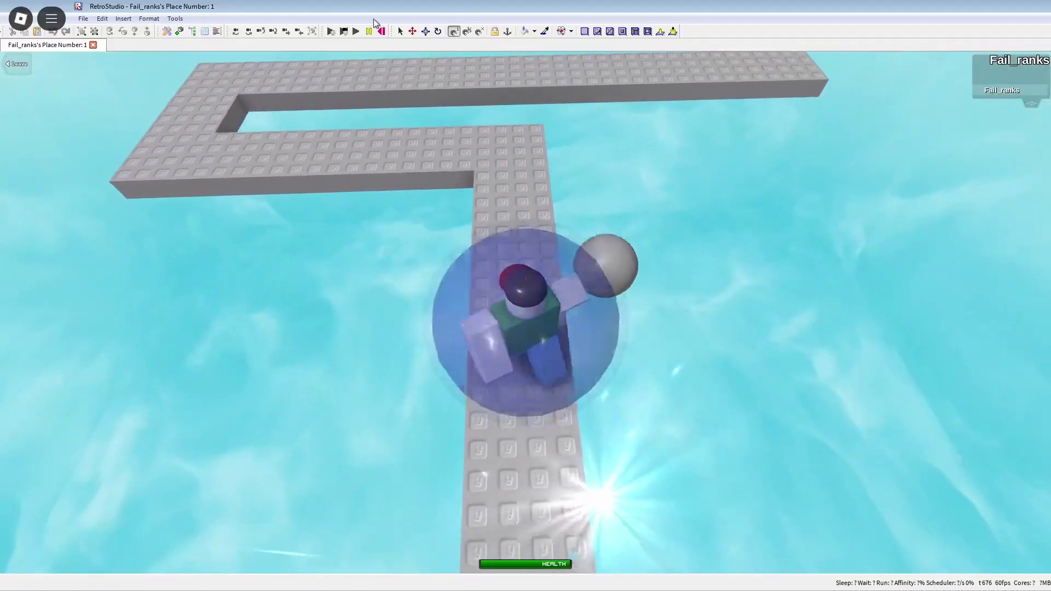
# Run and jump across the walkway's first turn without the ball, and reset the playtest
pyautogui.press('w')
pyautogui.press('space')
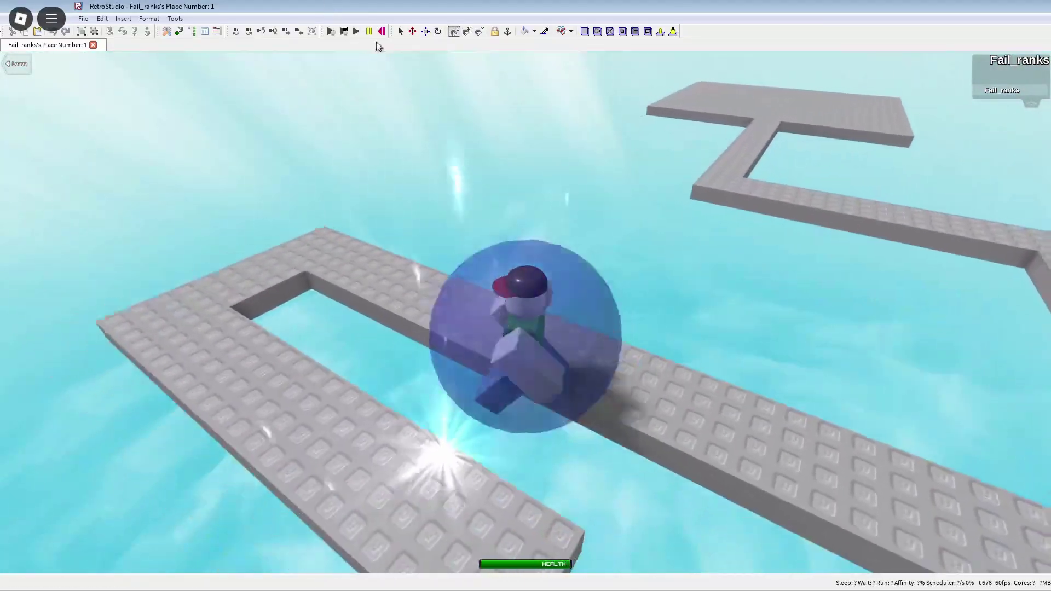
pyautogui.press('s')
pyautogui.click(382, 34)
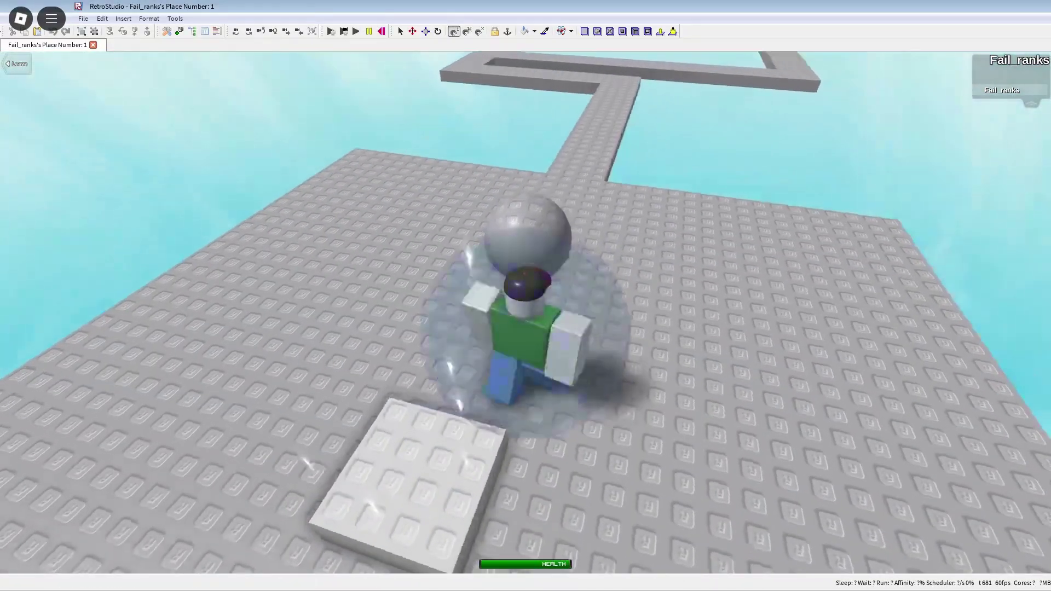
# Push the ball from the spawn pad straight towards the walkway entrance once more, and end the playtest
pyautogui.press('w')
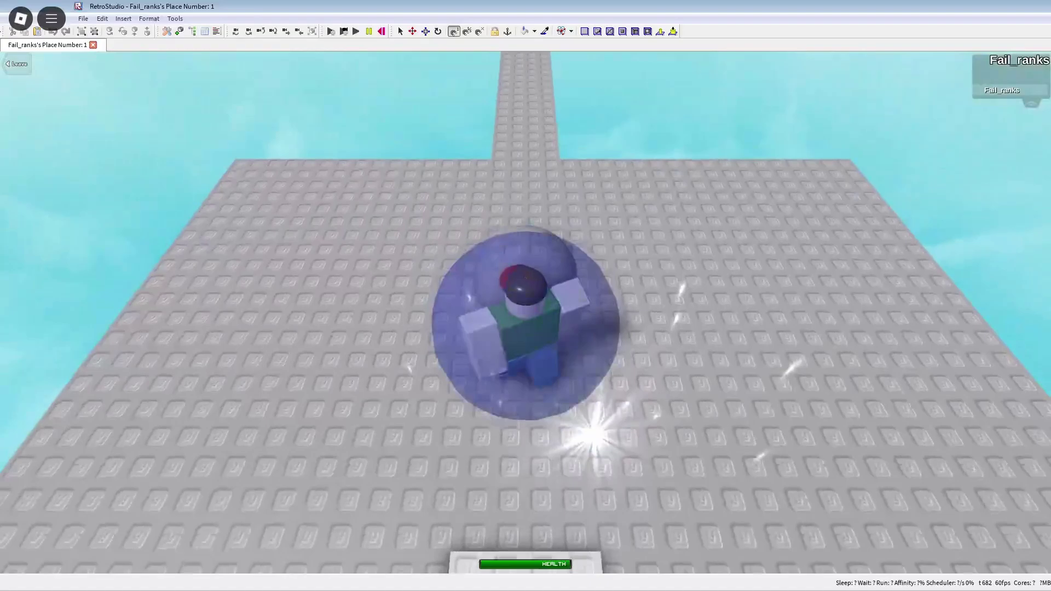
pyautogui.press('w')
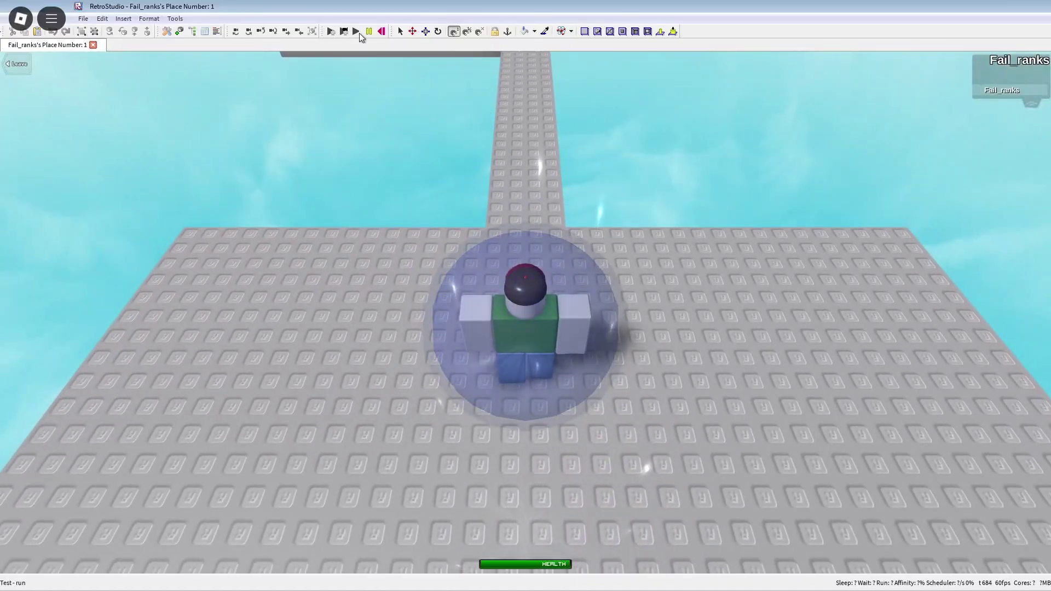
pyautogui.click(382, 31)
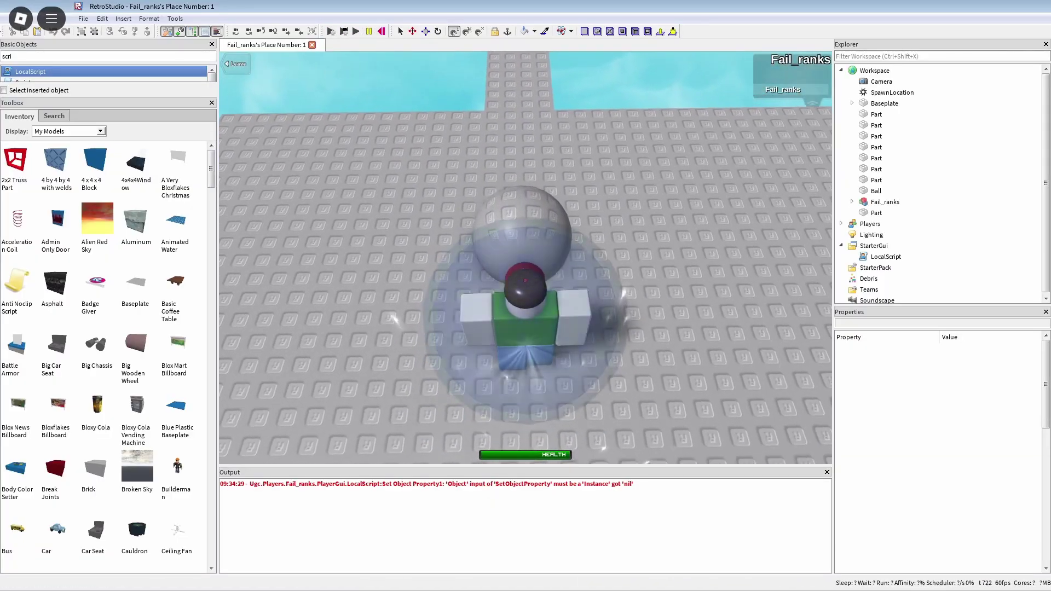
# Playtest in first-person view, rolling the ball across the baseplate and along the walkway to the first turn, and return to editing
pyautogui.press('pagedown')
pyautogui.scroll(5, 526, 291)
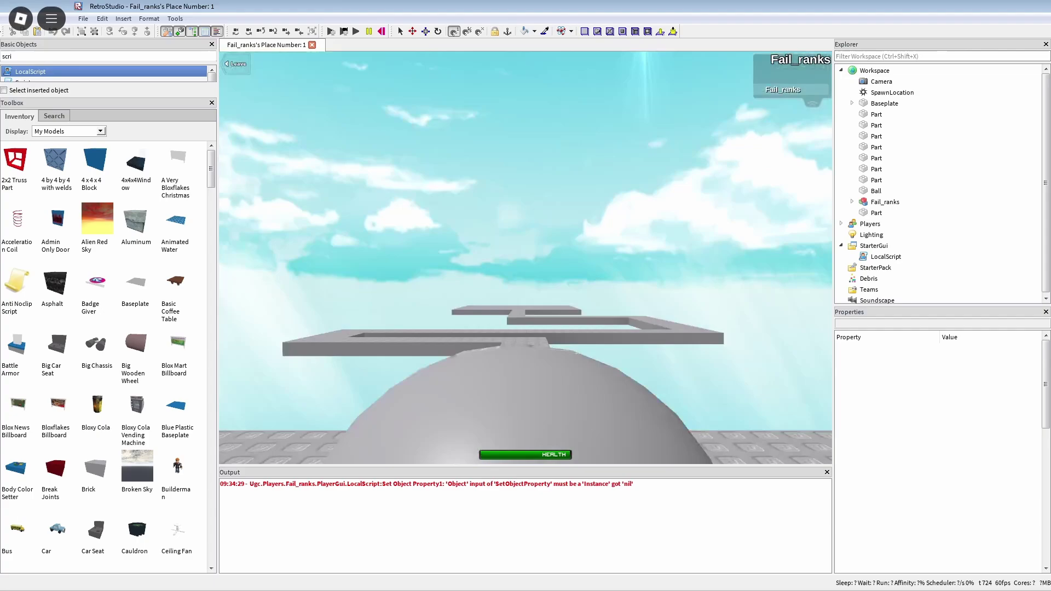
pyautogui.press('w')
pyautogui.press('w')
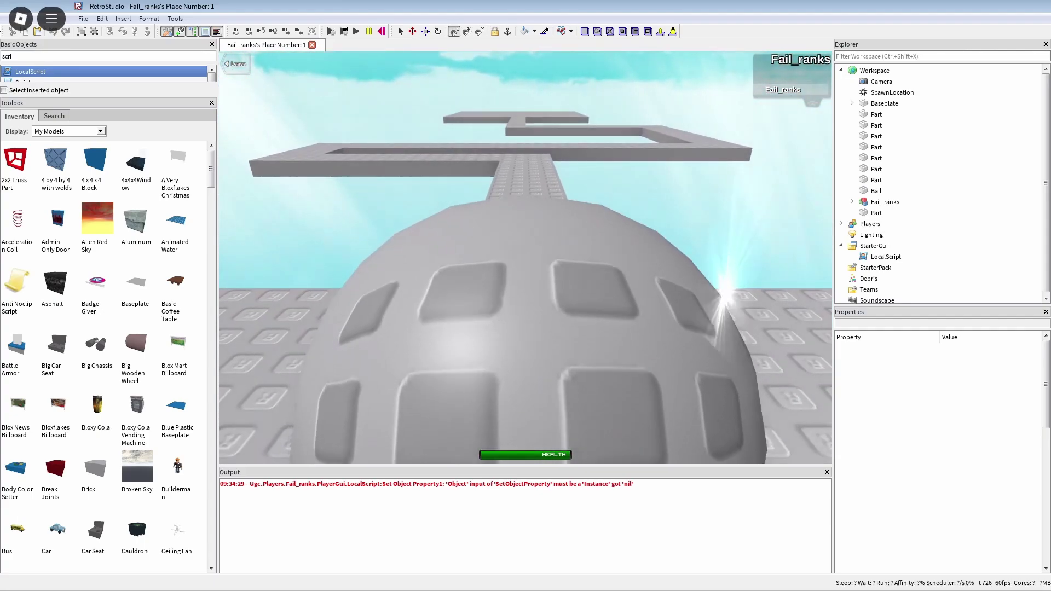
pyautogui.press('w')
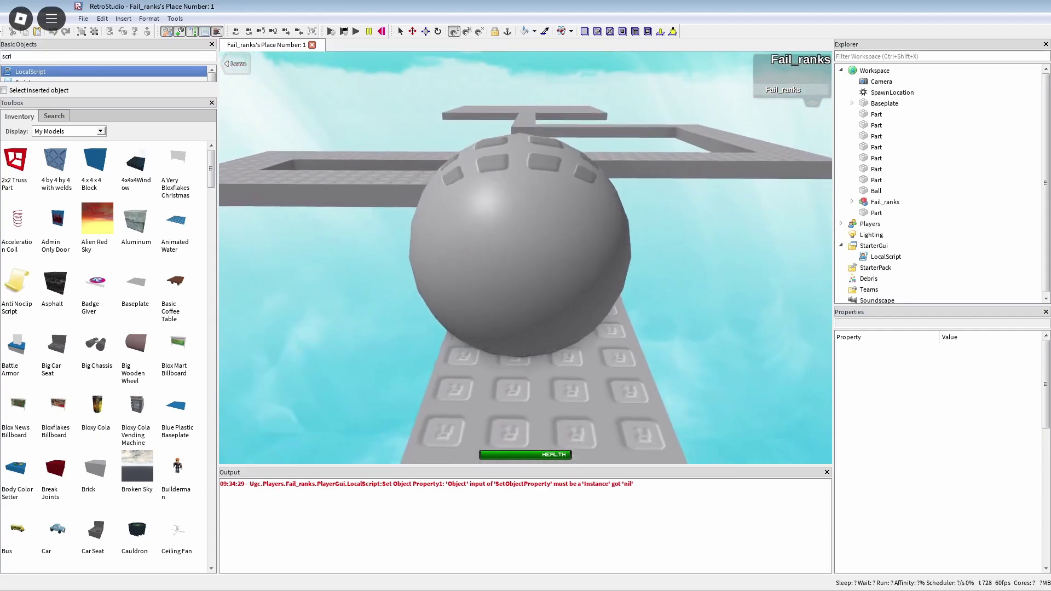
pyautogui.press('w')
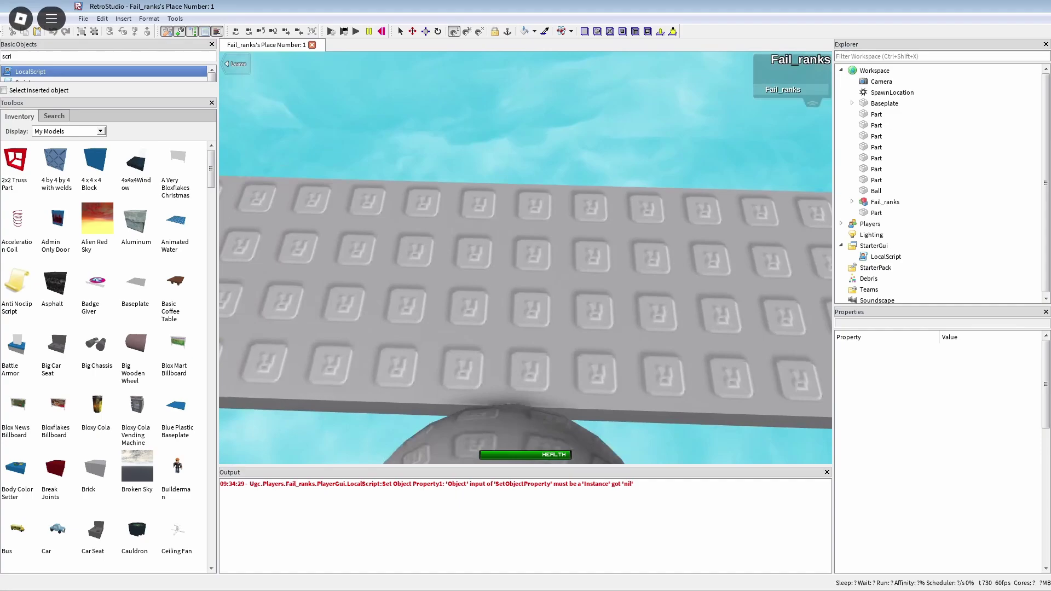
pyautogui.scroll(-5, 526, 291)
pyautogui.press('a')
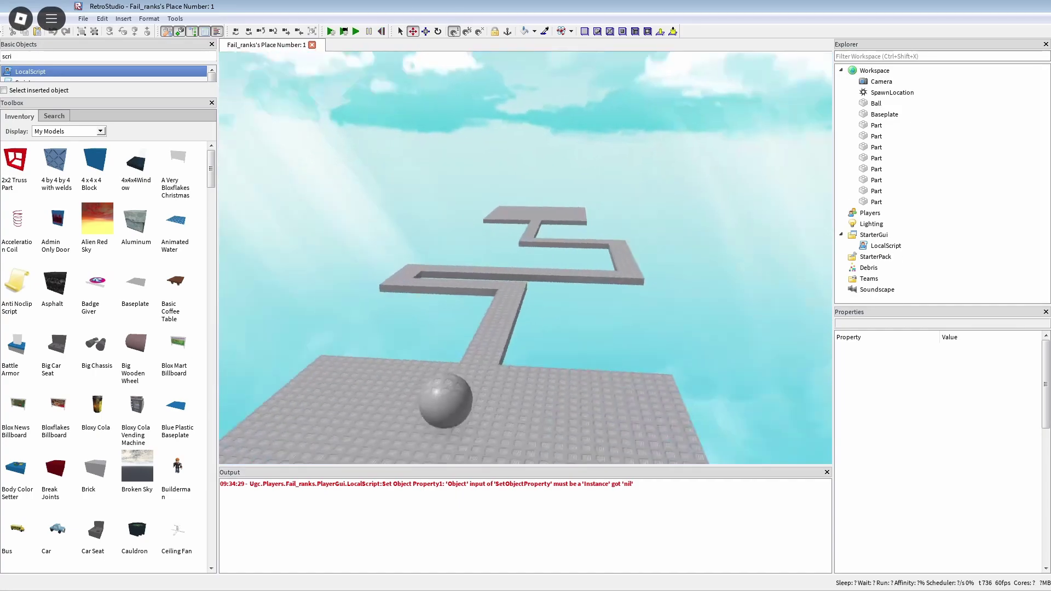
pyautogui.press('d')
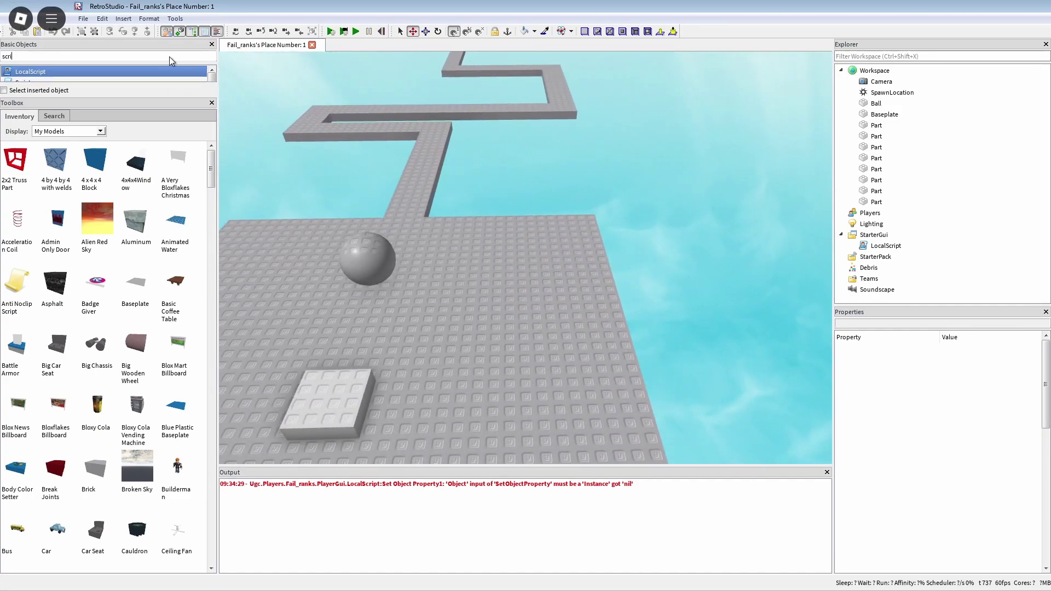
# Insert a new part, place it on the baseplate beside the spawn pad, and colour it Bright violet
pyautogui.hotkey('ctrl', 'a')
pyautogui.press('BackSpace')
pyautogui.moveTo(170, 1)
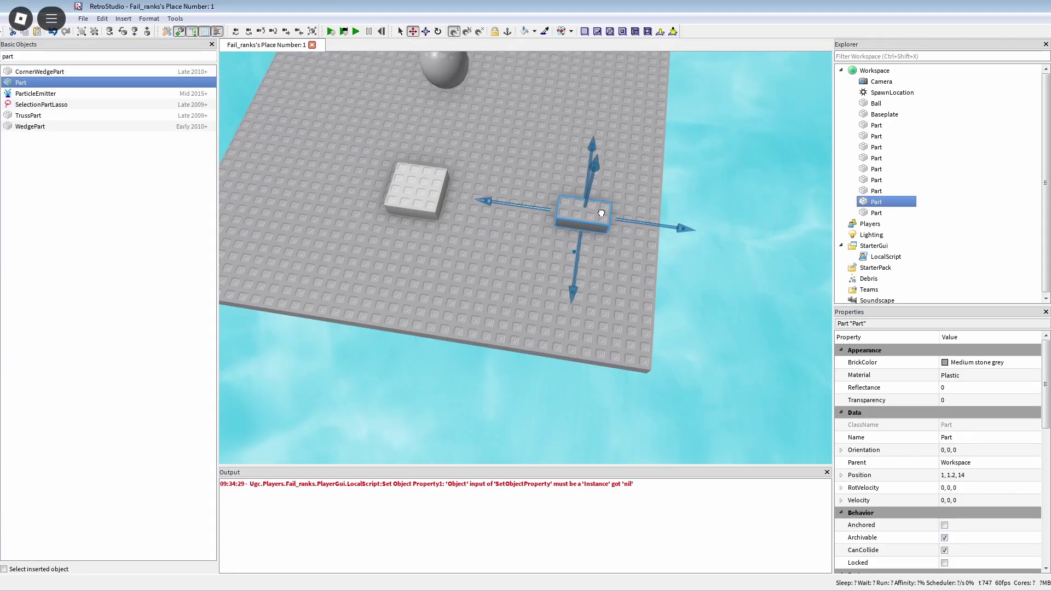
pyautogui.moveTo(603, 213); pyautogui.dragTo(611, 153)
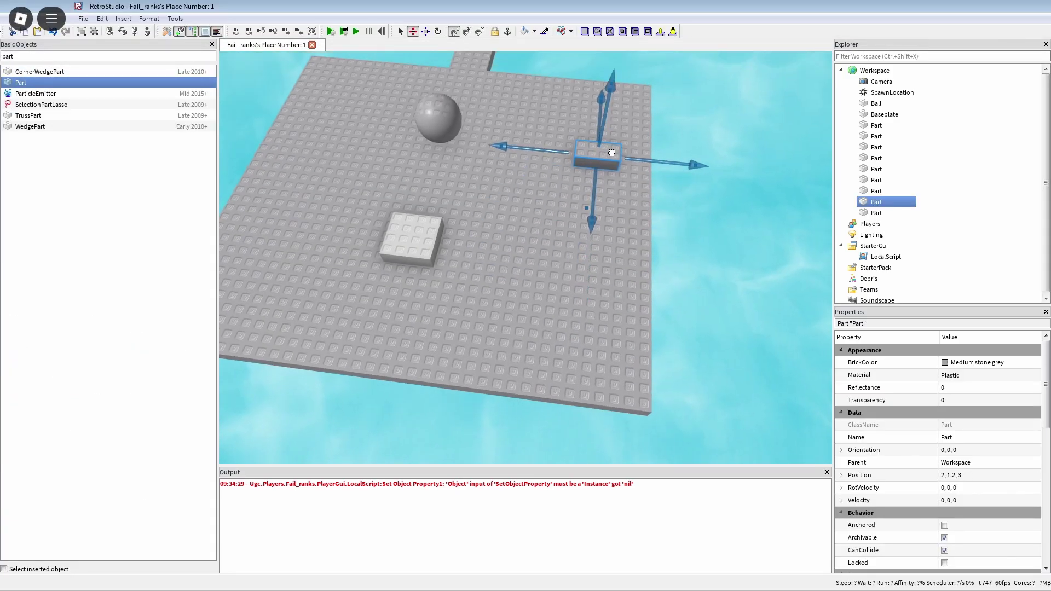
pyautogui.moveTo(633, 112); pyautogui.dragTo(592, 294)
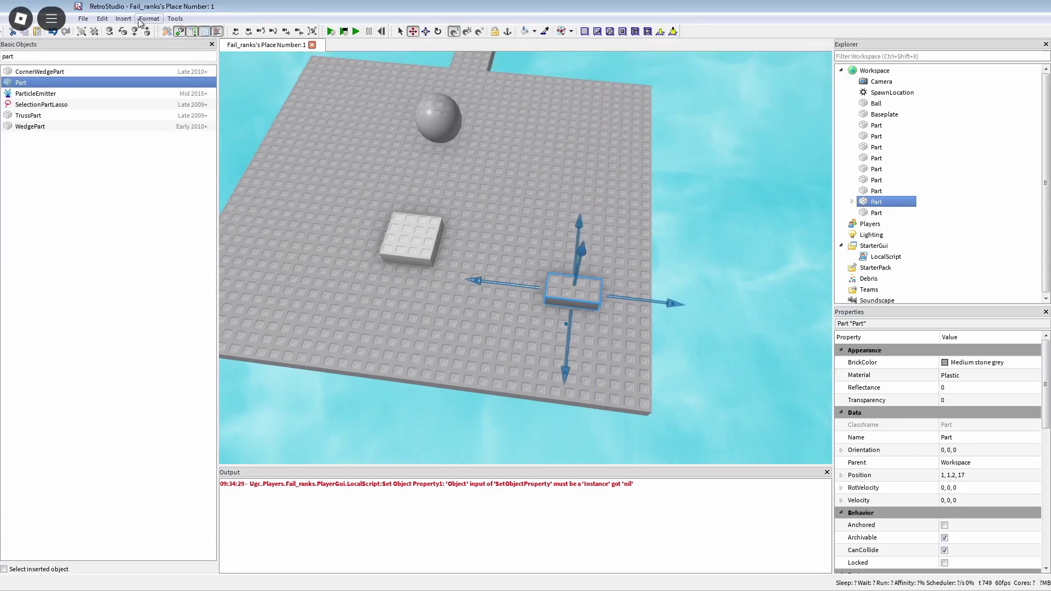
pyautogui.click(946, 362)
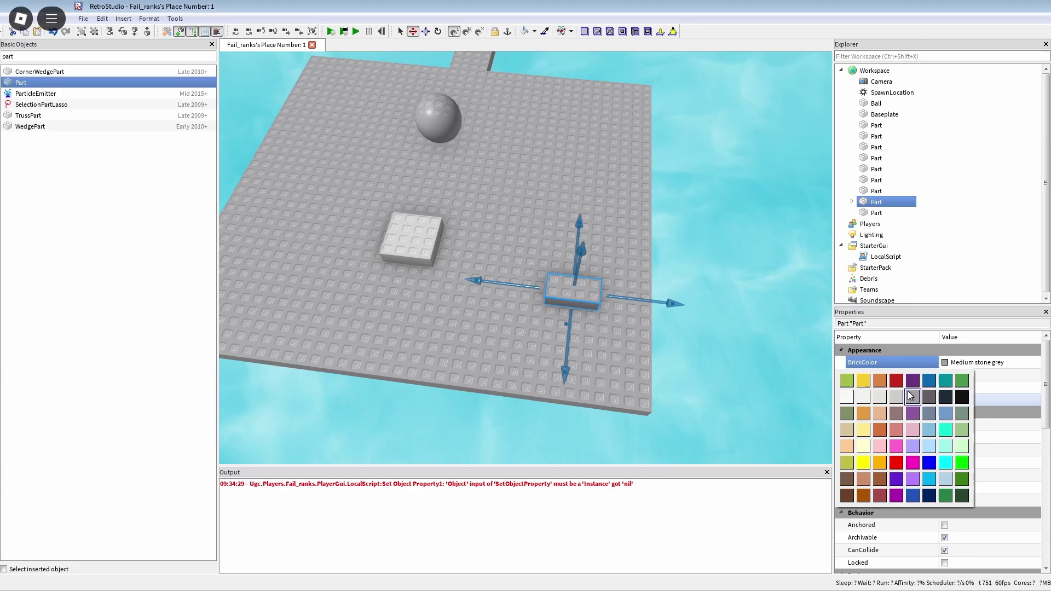
pyautogui.click(909, 381)
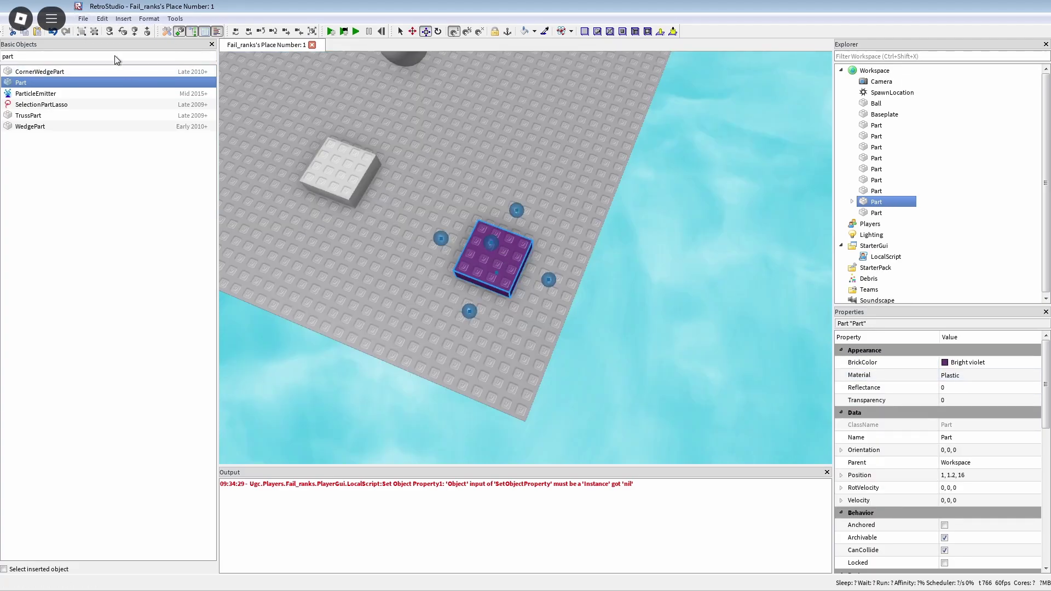
# Insert a Script into the violet part and start it with a Click Detector Interaction block
pyautogui.hotkey('ctrl', 'a')
pyautogui.write('sc')
pyautogui.click(49, 93)
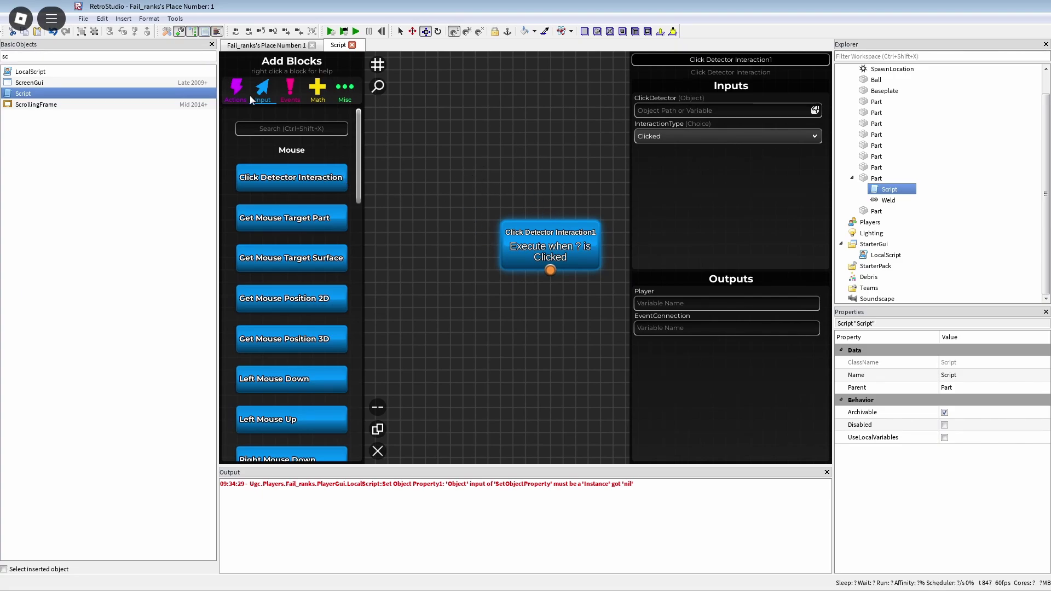
# Add a Clone Object block to the script below the Click Detector Interaction block
pyautogui.click(236, 90)
pyautogui.click(267, 127)
pyautogui.write('clon')
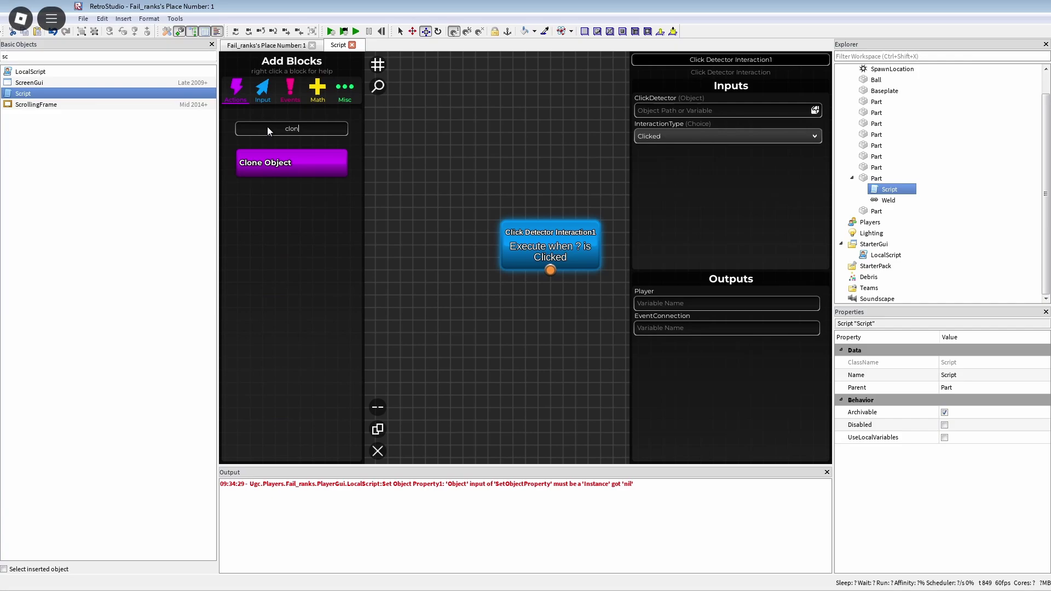
pyautogui.moveTo(548, 332); pyautogui.dragTo(549, 334)
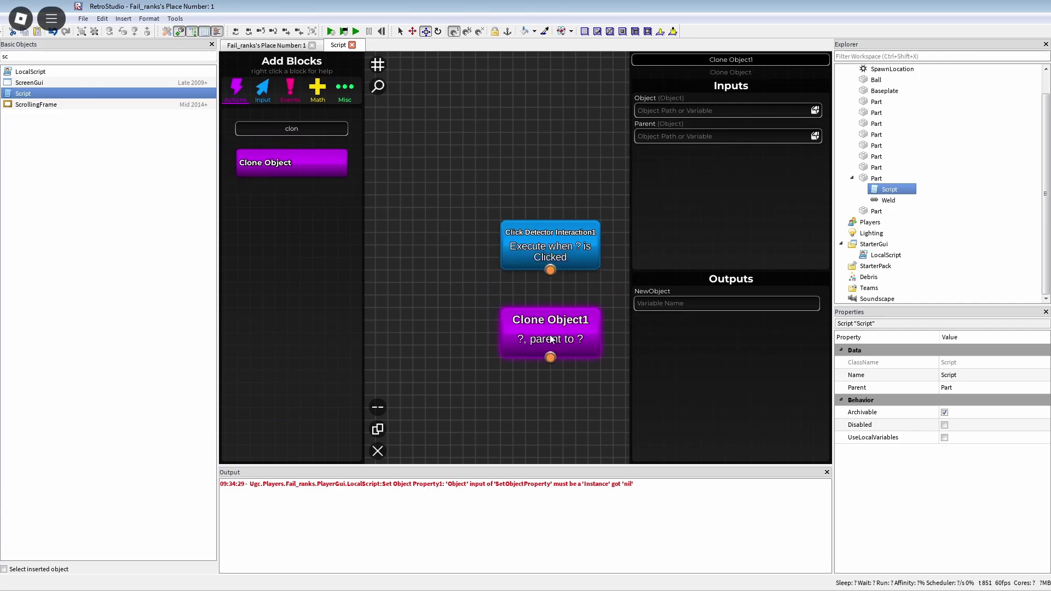
# Place an anchored duplicate of the Ball beneath the baseplate, at position -12, -5.4, 3
pyautogui.scroll(2, 898, 113)
pyautogui.click(875, 116)
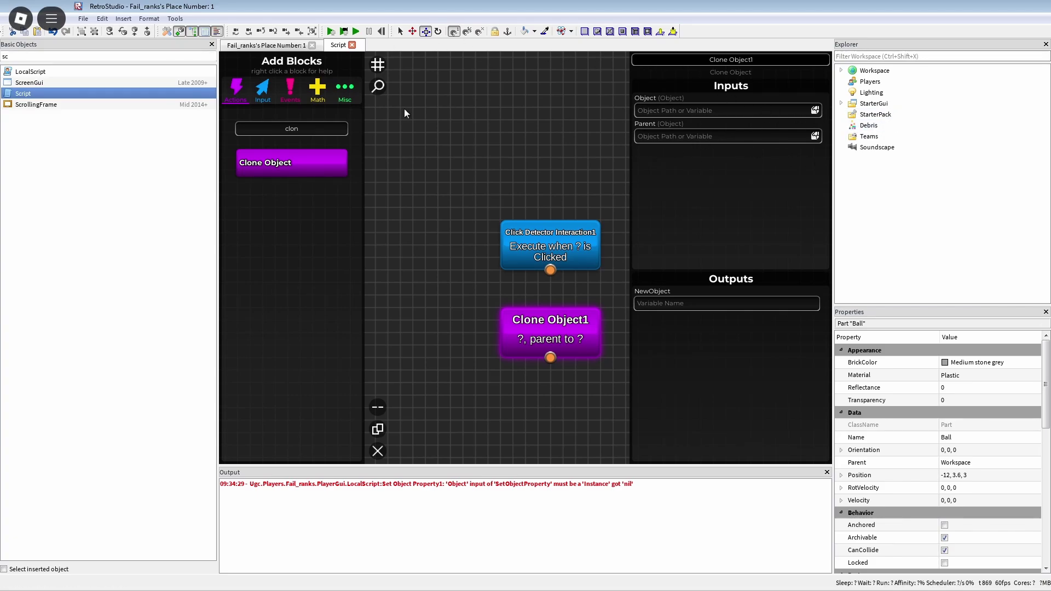
pyautogui.click(261, 46)
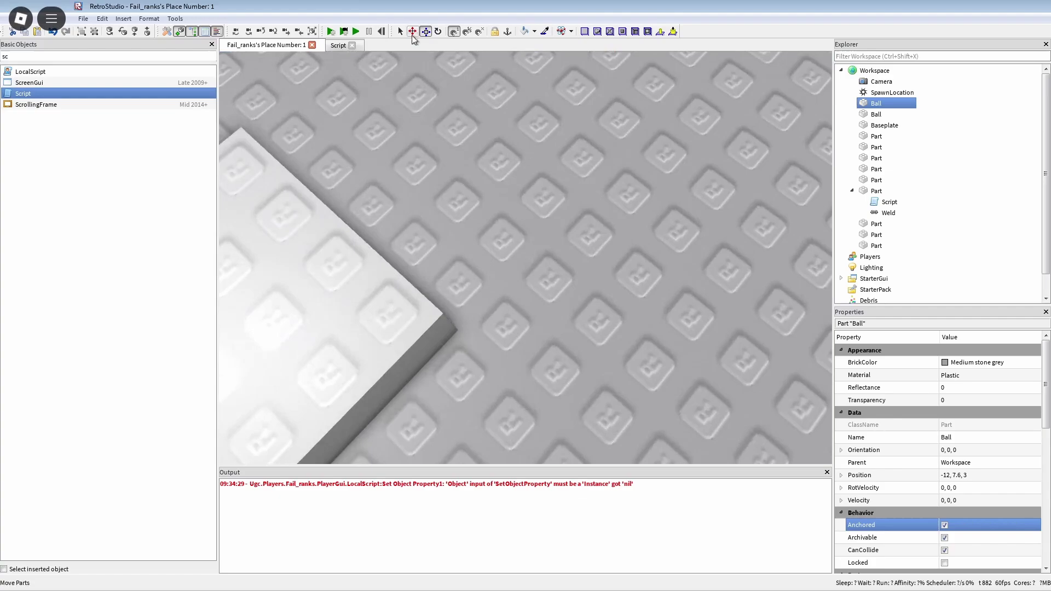
pyautogui.click(413, 31)
pyautogui.press('f')
pyautogui.moveTo(458, 71); pyautogui.dragTo(458, 452)
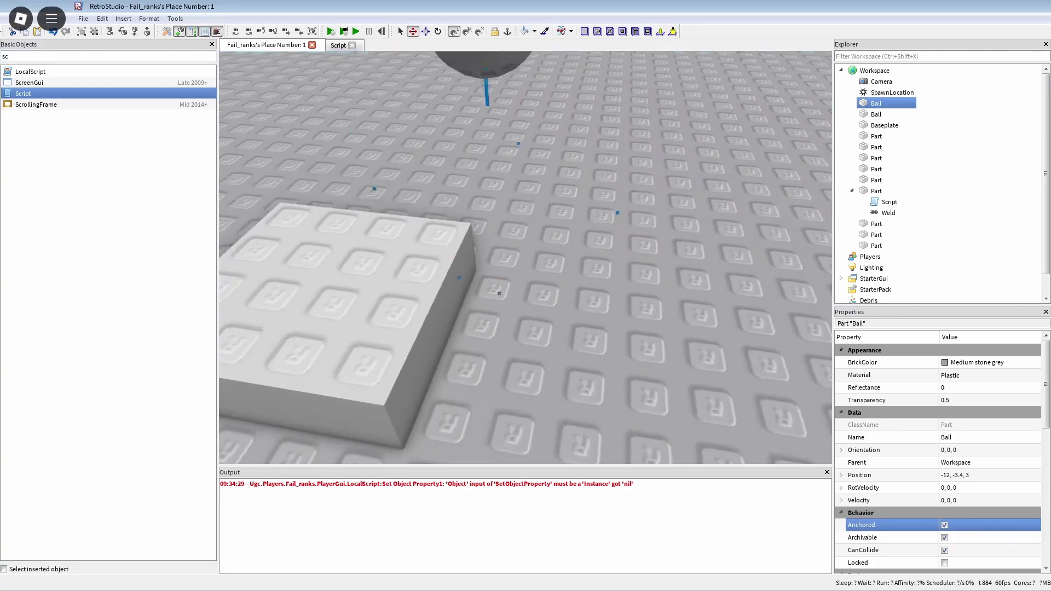
pyautogui.press('w')
pyautogui.moveTo(438, 150); pyautogui.dragTo(453, 244)
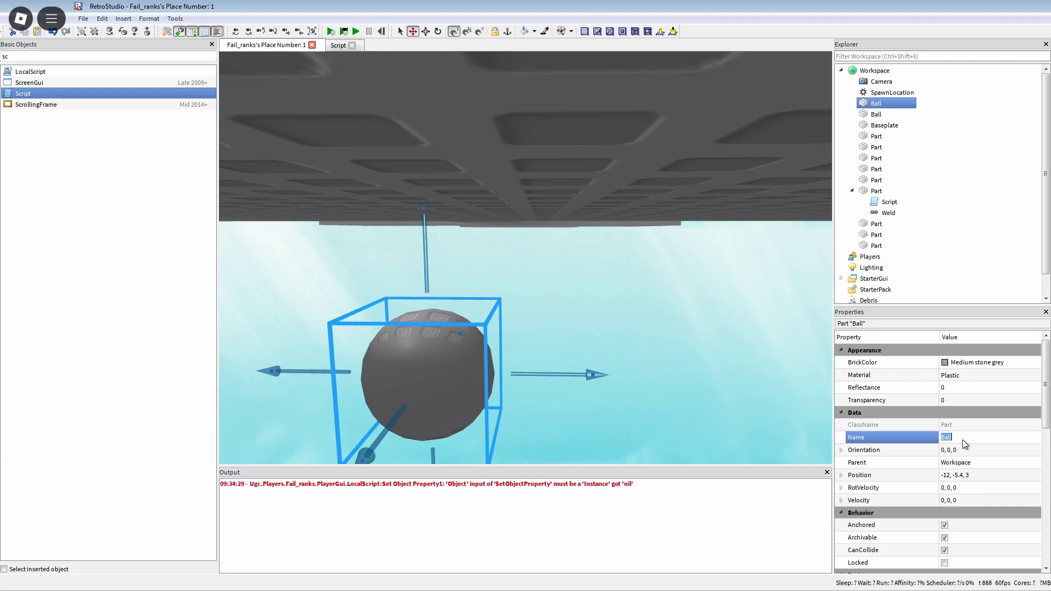
# Rename the duplicated ball beneath the baseplate as BallClone
pyautogui.write('BallClone')
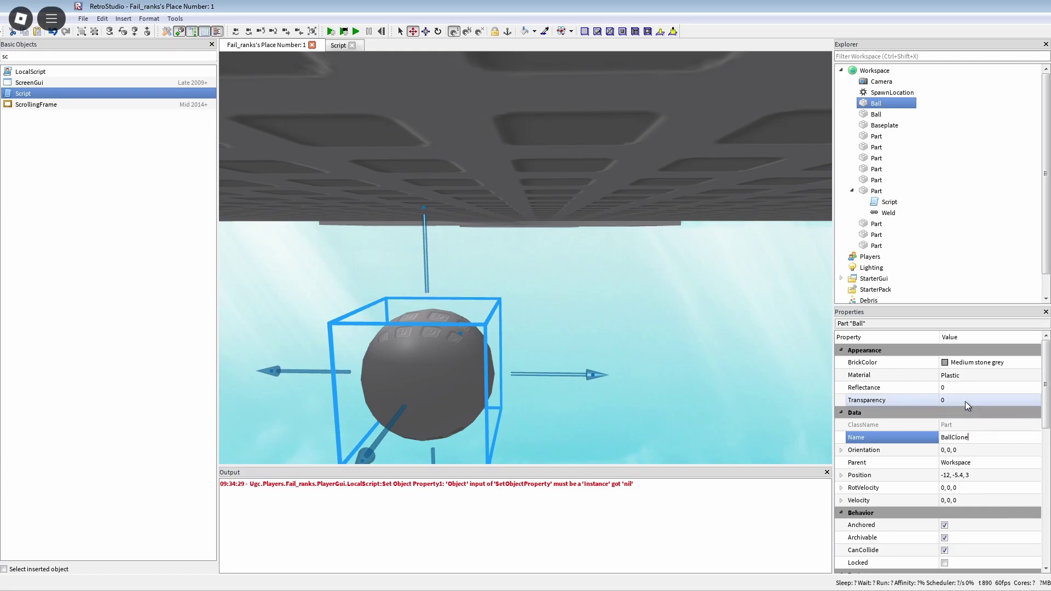
pyautogui.press('Return')
pyautogui.press('f')
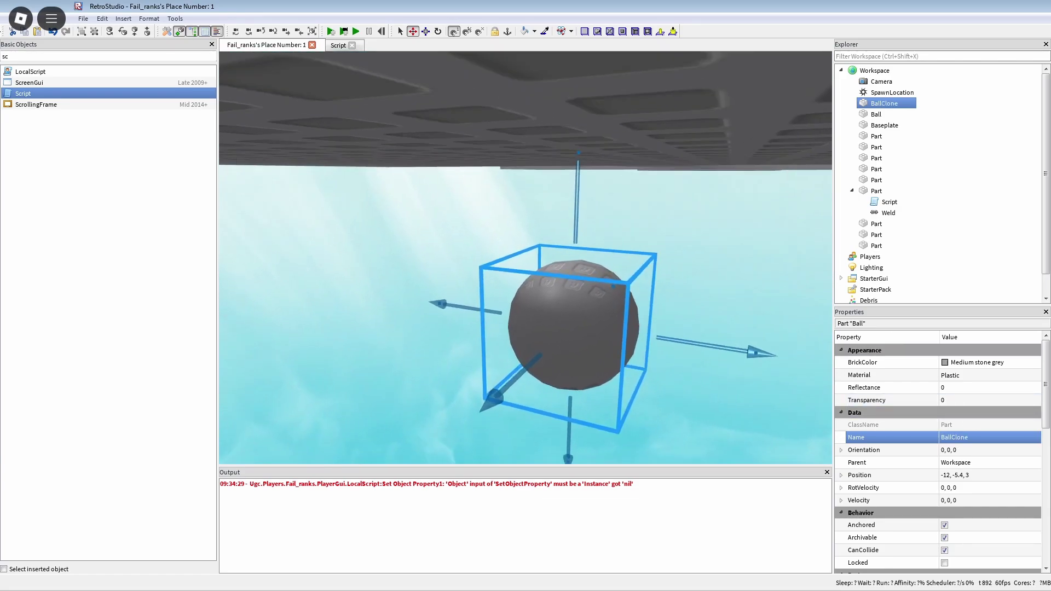
pyautogui.press('w')
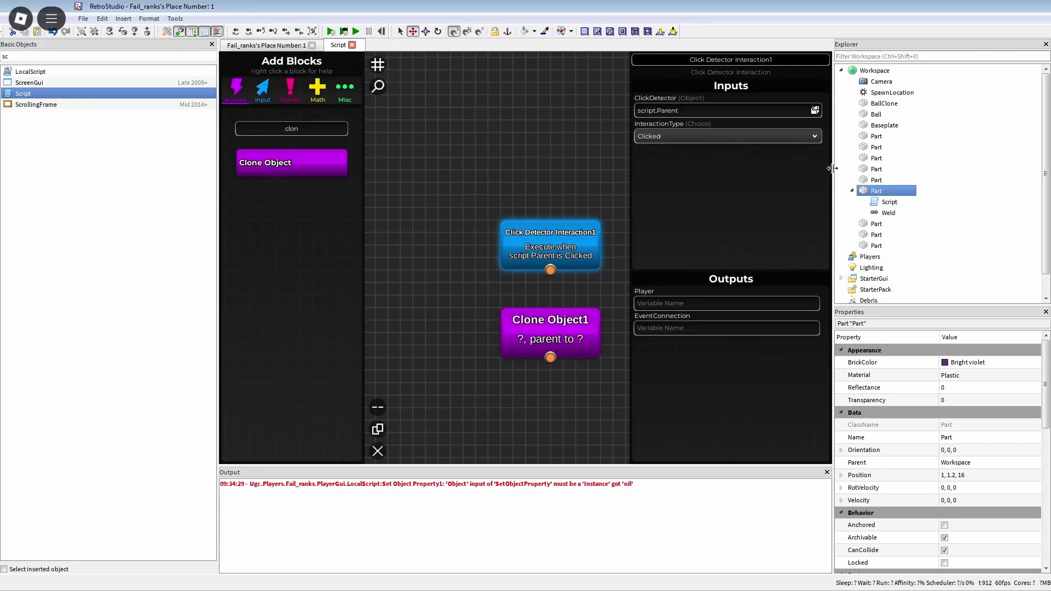
# Link the Click Detector Interaction block to the Clone Object block and set it to clone BallClone with Workspace as the parent
pyautogui.click(473, 302)
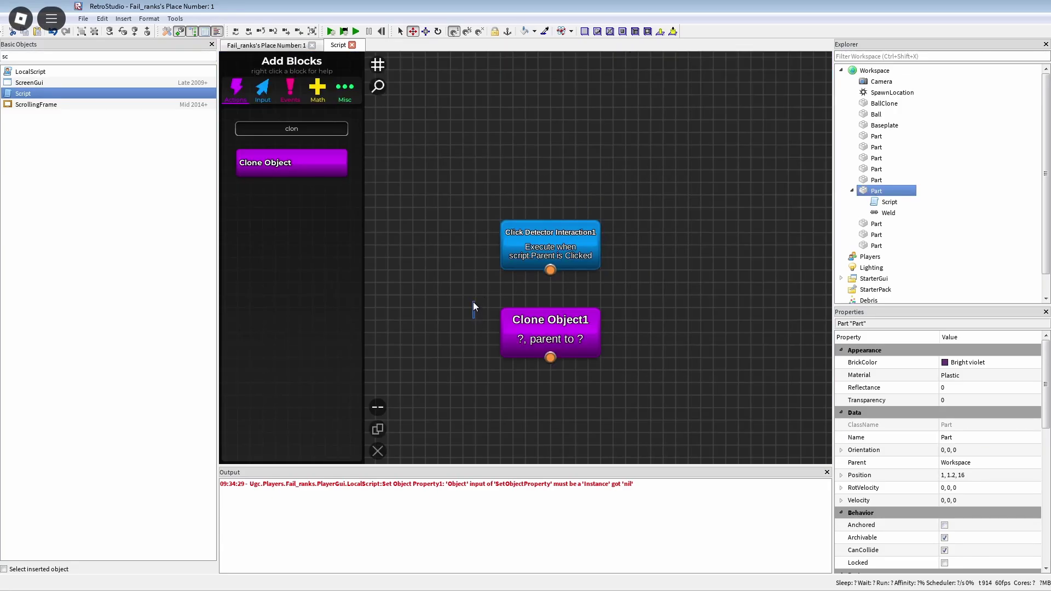
pyautogui.moveTo(540, 330); pyautogui.dragTo(542, 333)
pyautogui.click(547, 336)
pyautogui.click(815, 111)
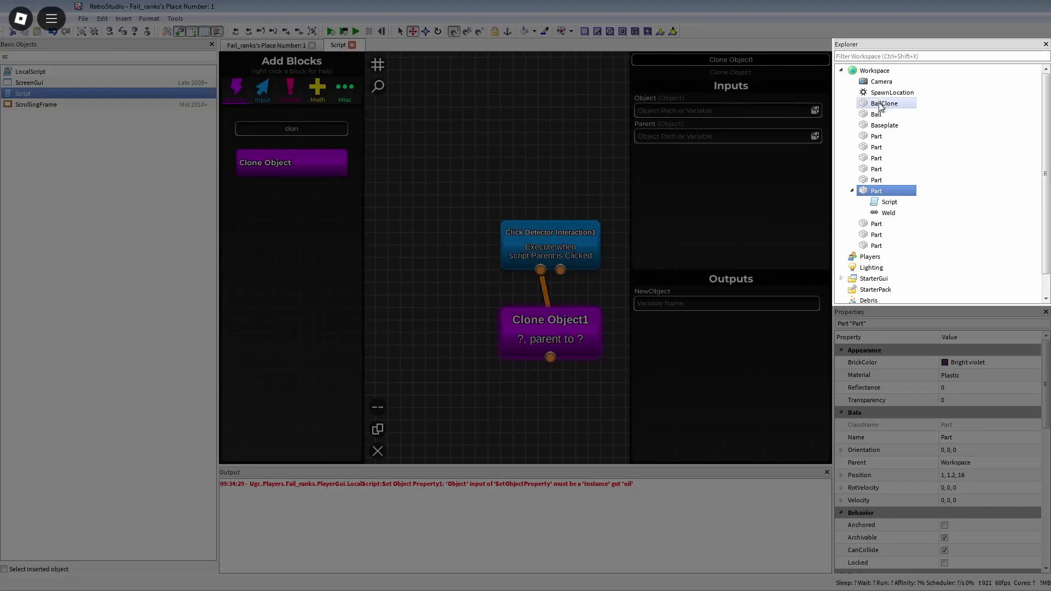
pyautogui.click(875, 106)
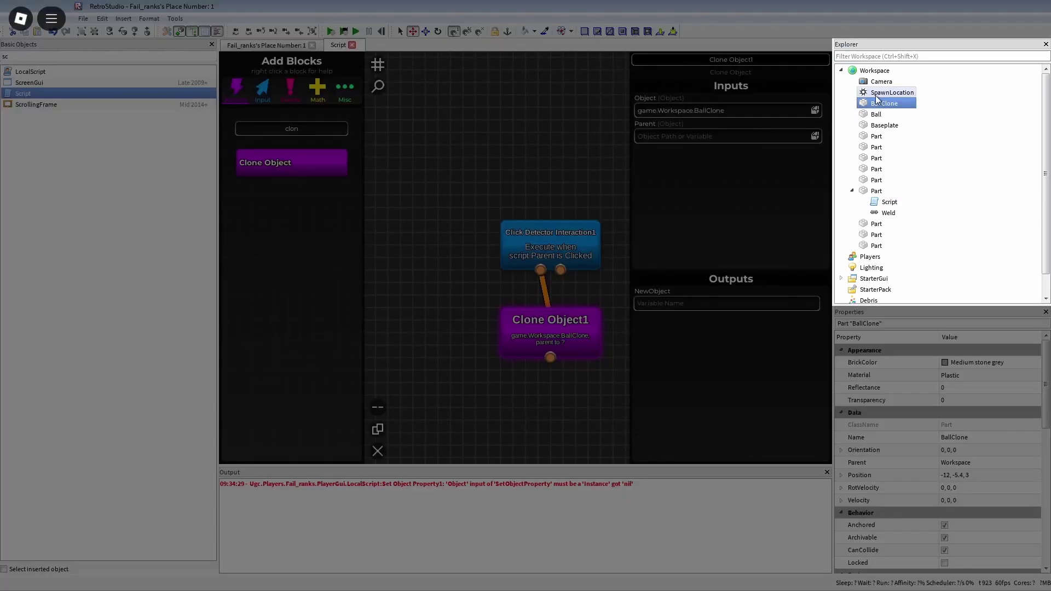
pyautogui.click(871, 72)
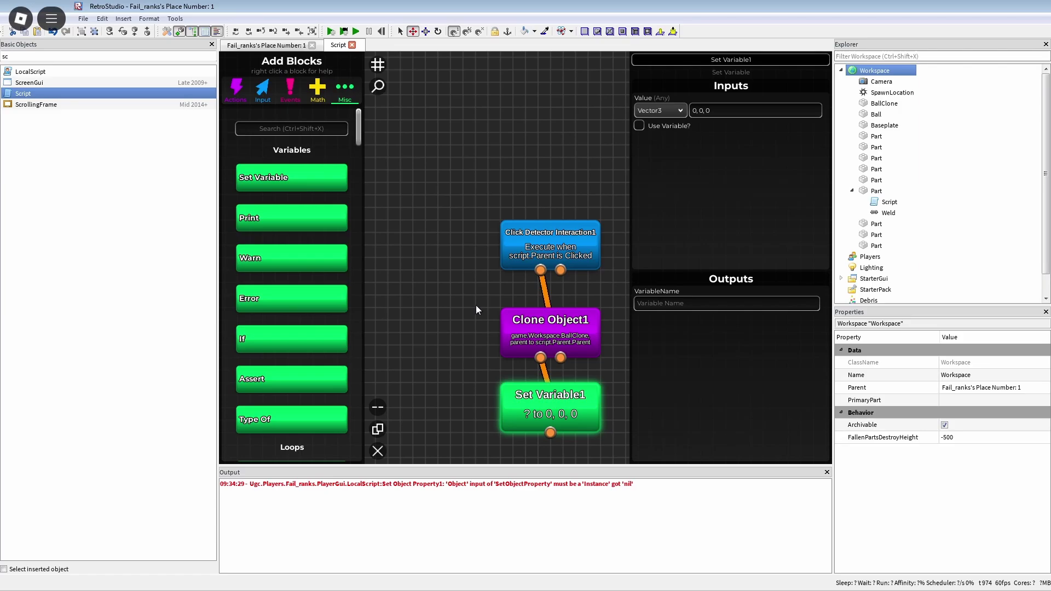
# Return to the place view and inspect the Position properties of the spawn pad and the violet part
pyautogui.click(263, 45)
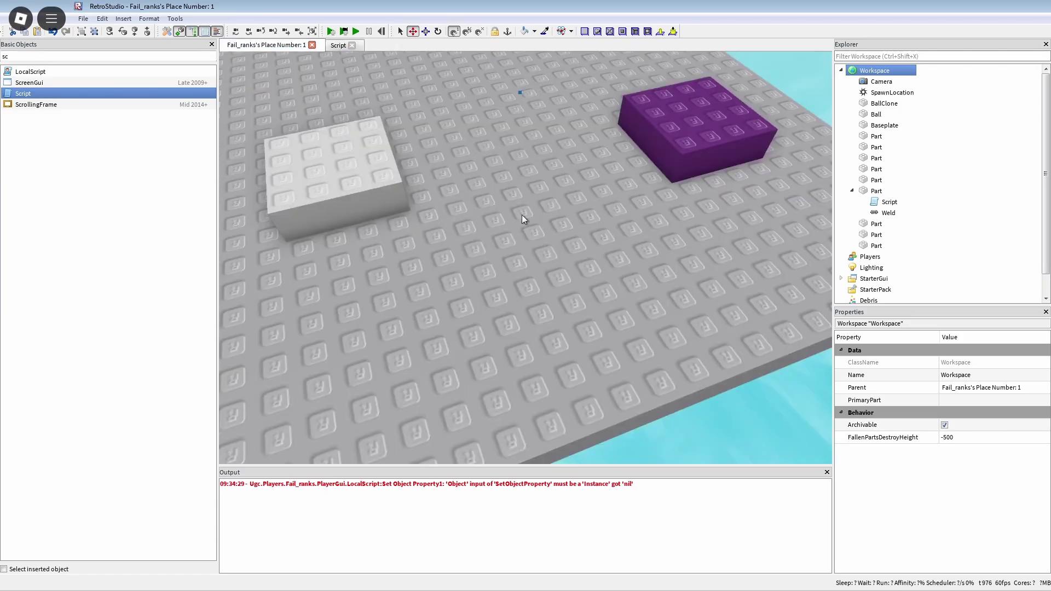
pyautogui.press('w')
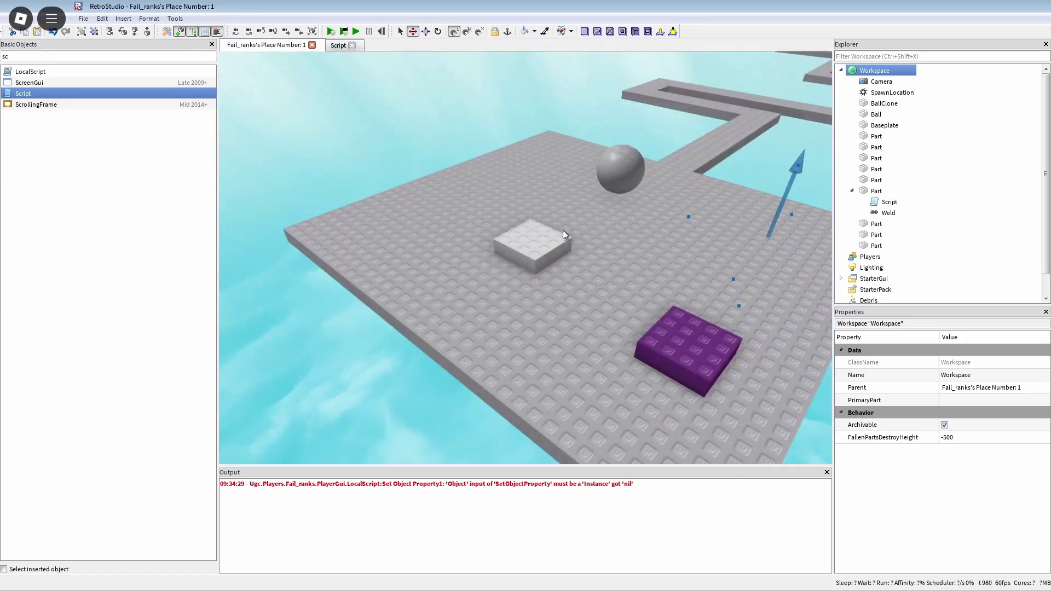
pyautogui.click(539, 258)
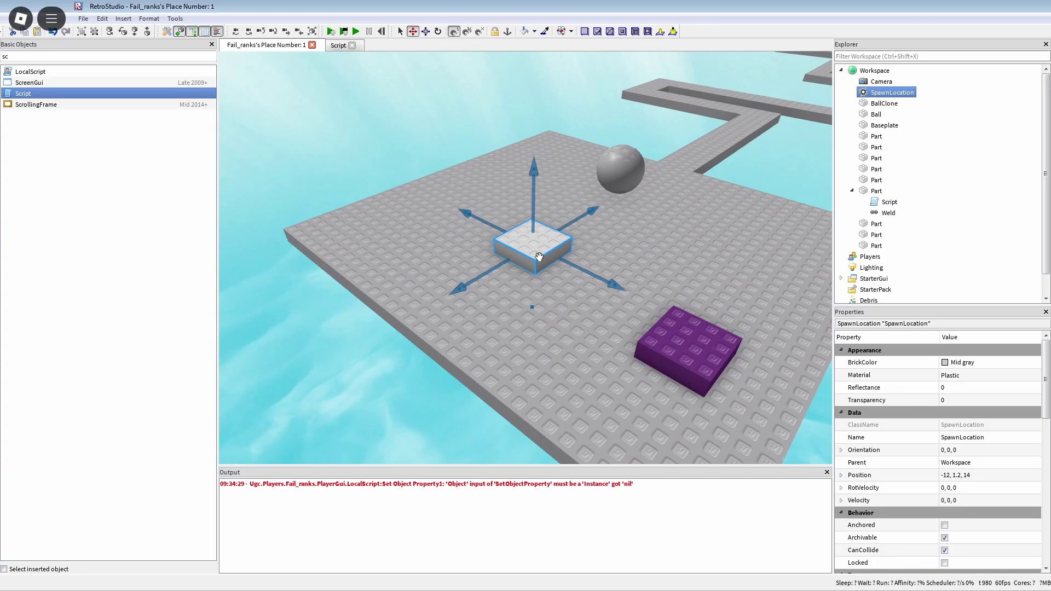
pyautogui.click(888, 192)
pyautogui.write('WWWWWWWWWW')
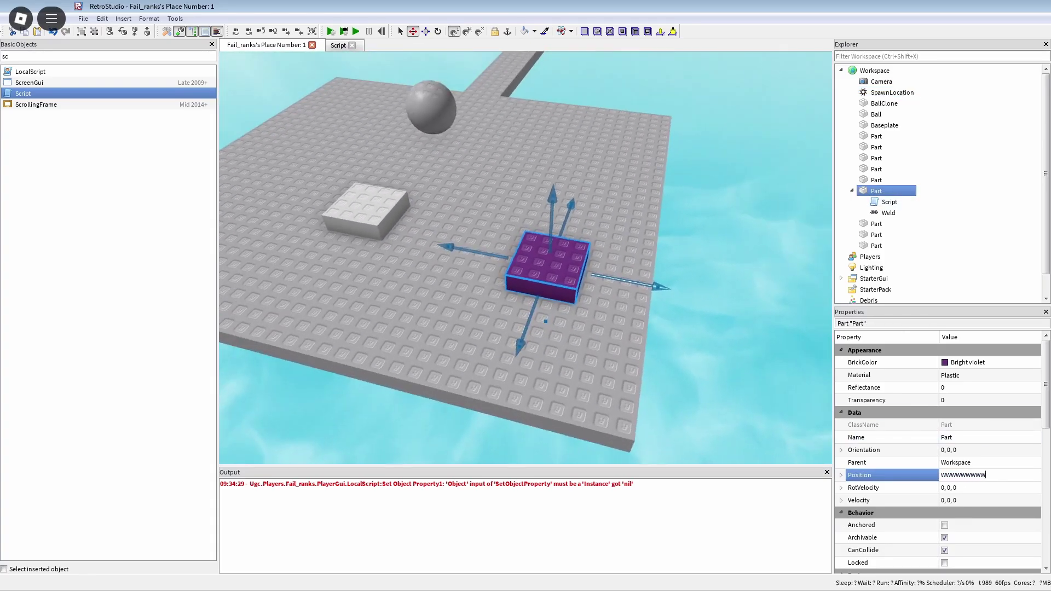
# Playtest the place, walking from the spawn pad towards the violet part, and return to editing
pyautogui.moveTo(768, 247)
pyautogui.mouseDown()
pyautogui.moveTo(785, 246)
pyautogui.moveTo(785, 202)
pyautogui.moveTo(751, 189)
pyautogui.moveTo(768, 228)
pyautogui.mouseUp()
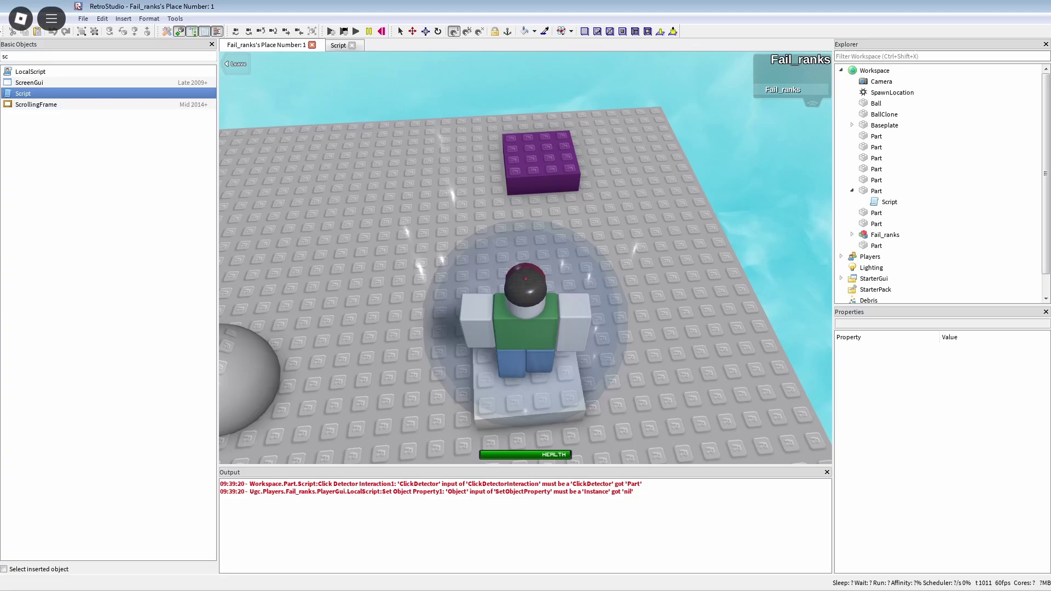
pyautogui.press('w')
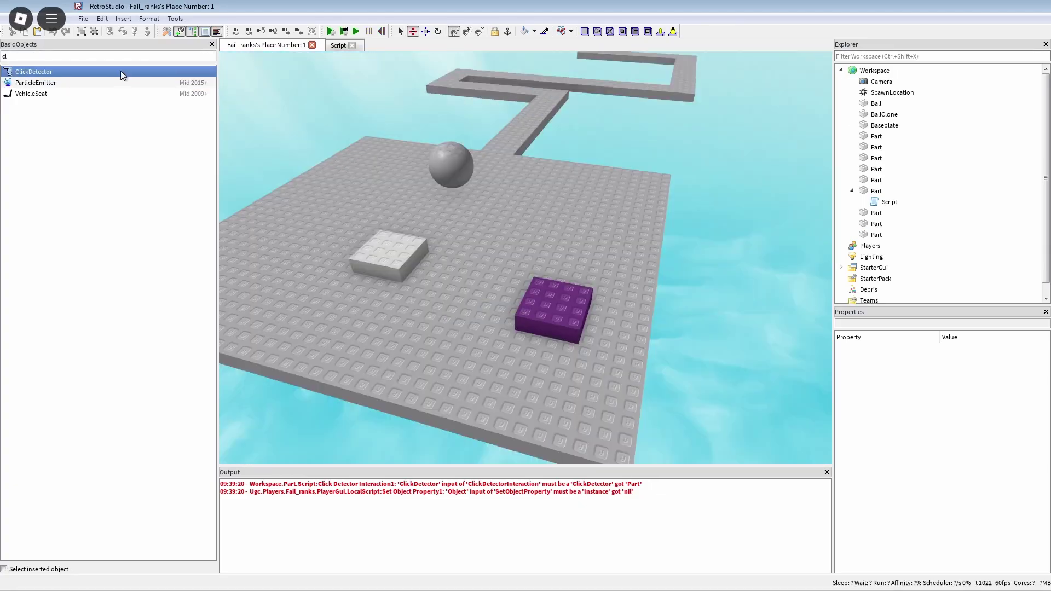
# Insert a ClickDetector into the violet part, nest the Script inside it, and open the script
pyautogui.click(121, 71)
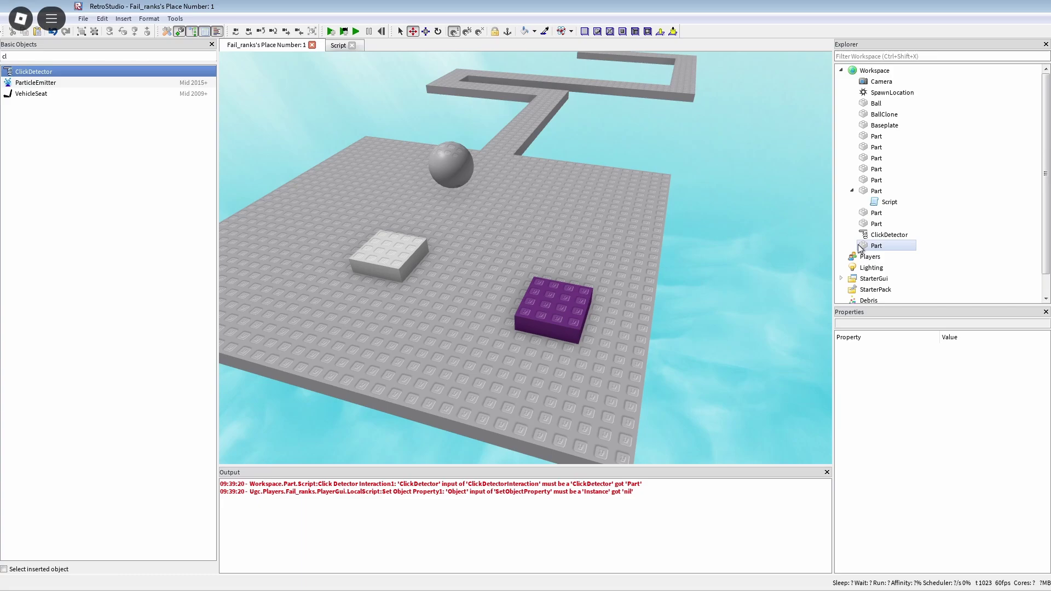
pyautogui.moveTo(865, 241); pyautogui.dragTo(878, 208)
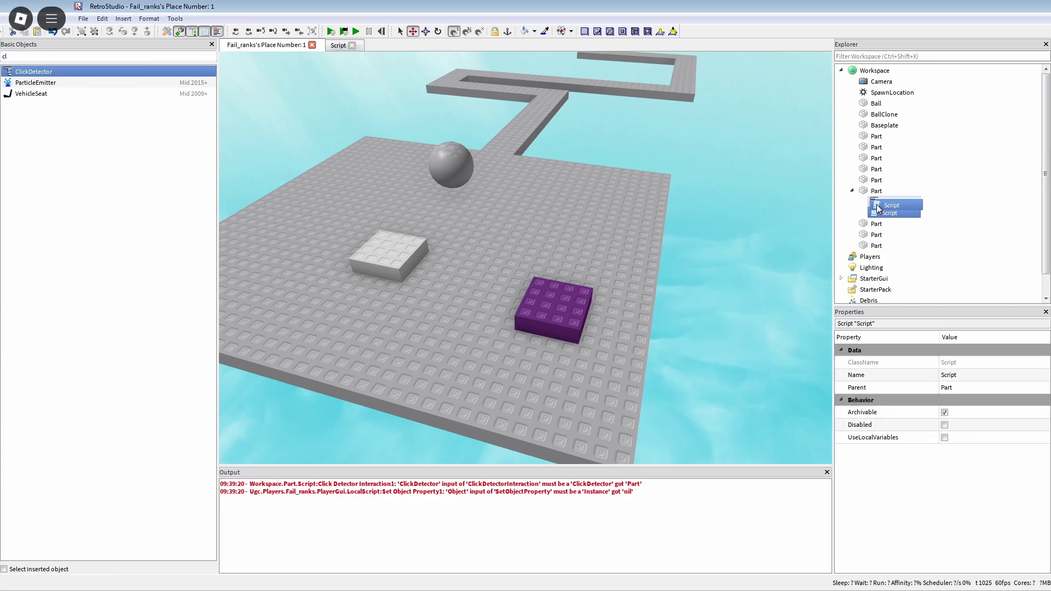
pyautogui.doubleClick(879, 213)
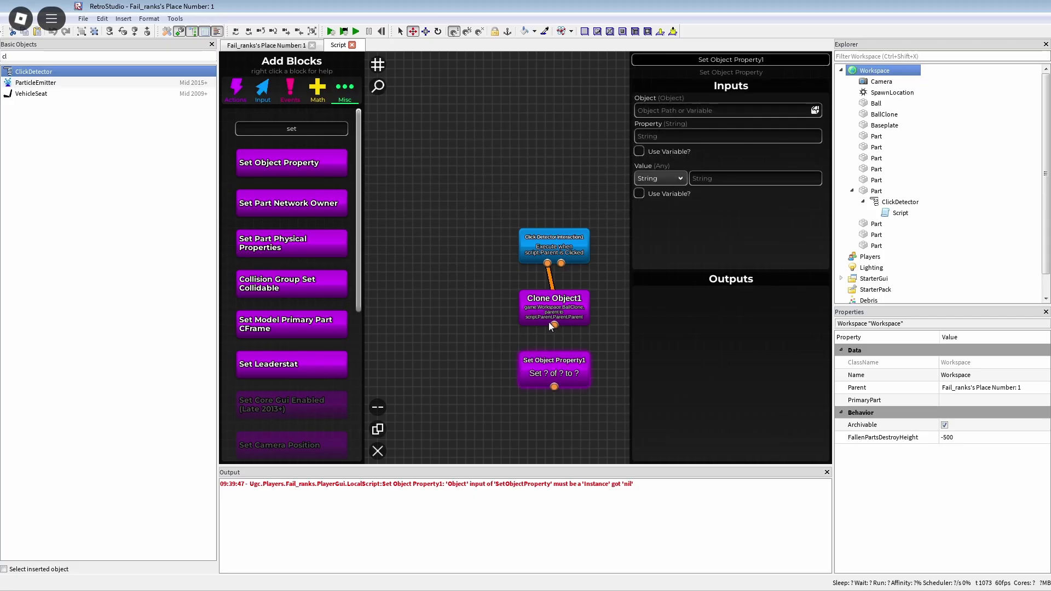
# Connect the Clone Object block to the Set Object Property block below it
pyautogui.moveTo(548, 321); pyautogui.dragTo(556, 386)
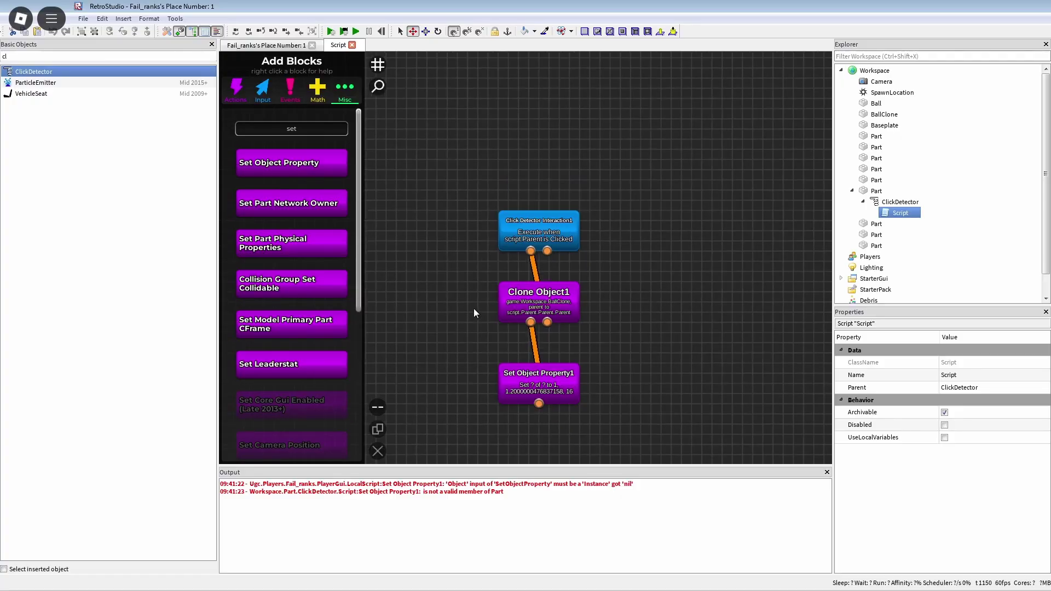
pyautogui.scroll(2, 455, 367)
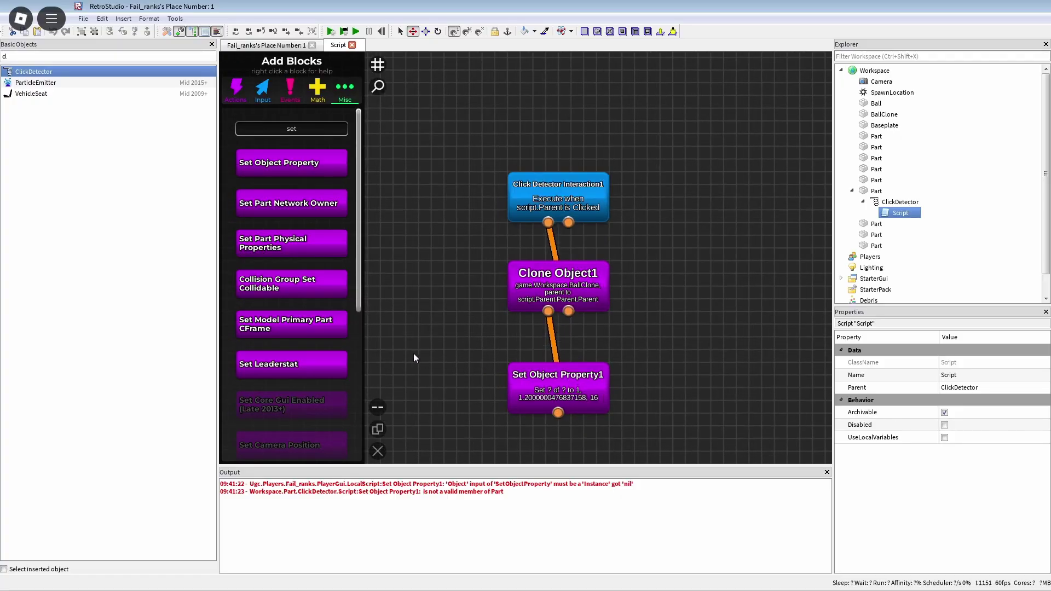
pyautogui.scroll(-5, 459, 356)
pyautogui.scroll(1, 529, 359)
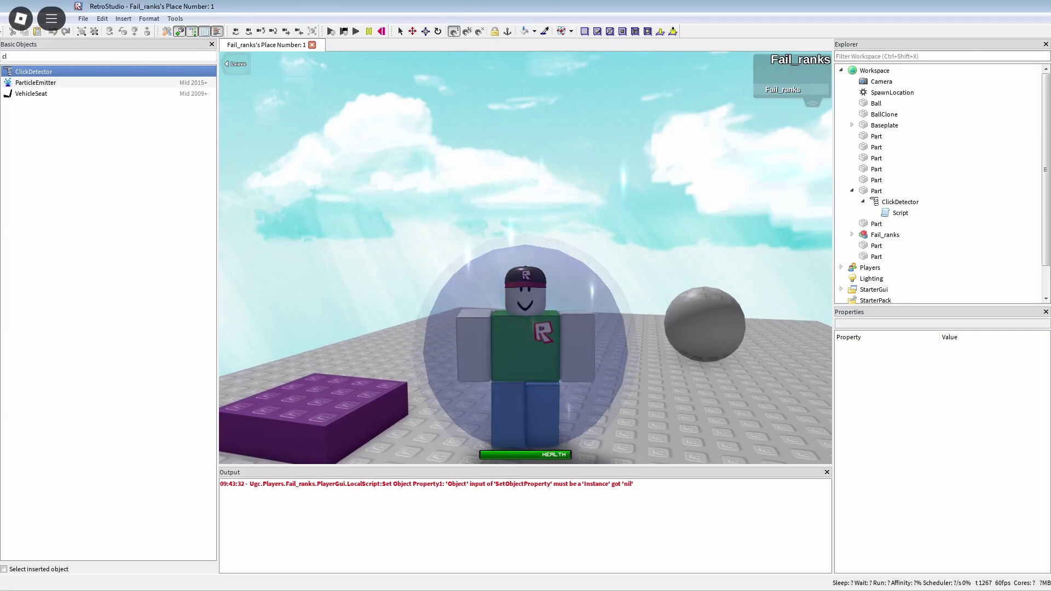
# Playtest the ball spawner, jumping and walking around the violet part and spawning a ball clone from it
pyautogui.press('s')
pyautogui.press('space')
pyautogui.press('w')
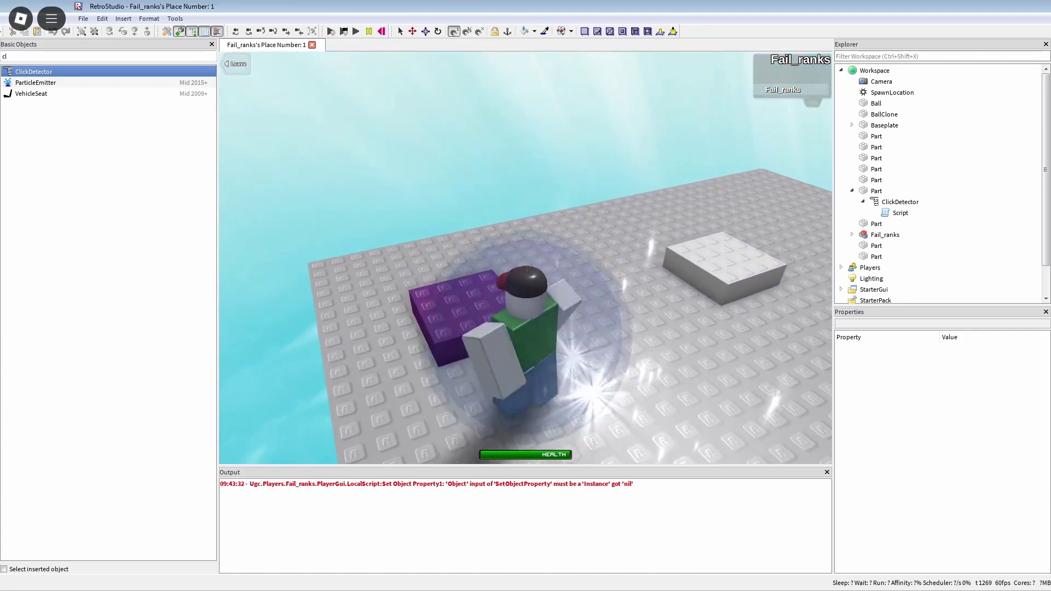
pyautogui.press('d')
pyautogui.press('w')
pyautogui.press('a')
pyautogui.press('s')
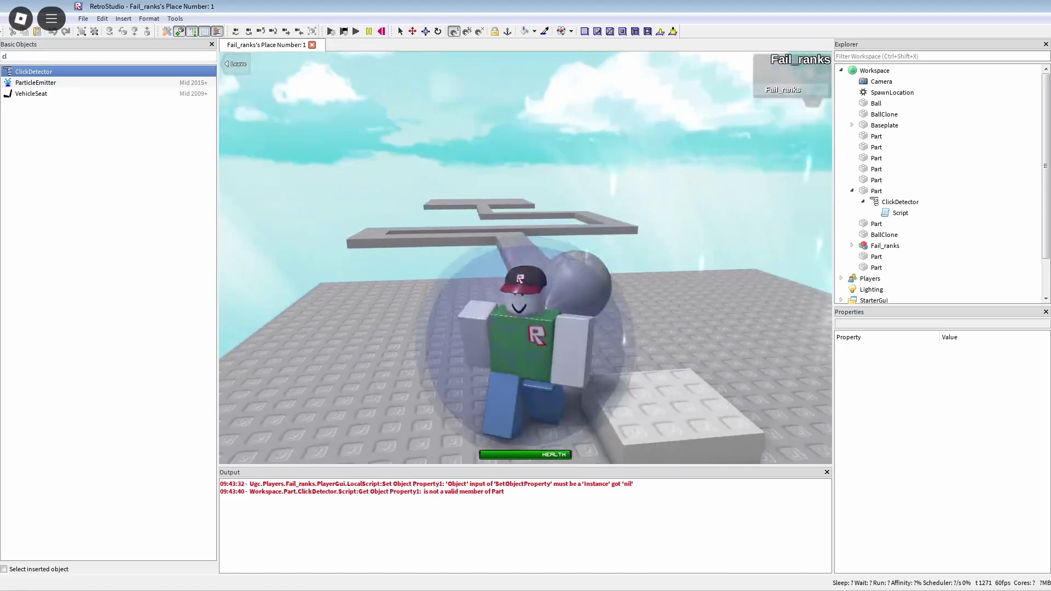
# Push the ball in first-person view across the baseplate towards the walkway entrance
pyautogui.press('d')
pyautogui.press('w')
pyautogui.scroll(5, 526, 257)
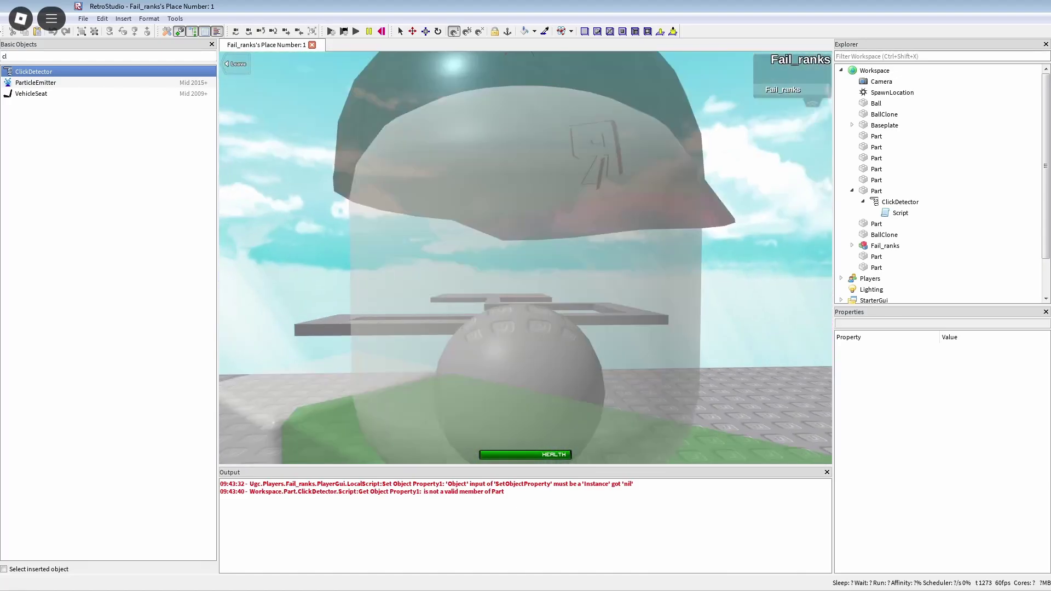
pyautogui.press('w')
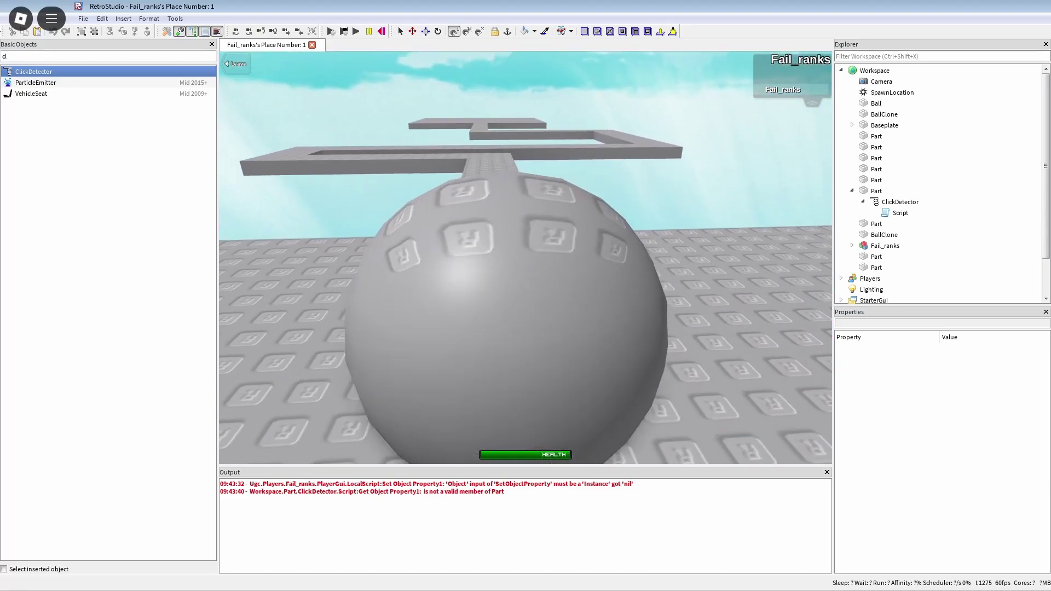
pyautogui.press('w')
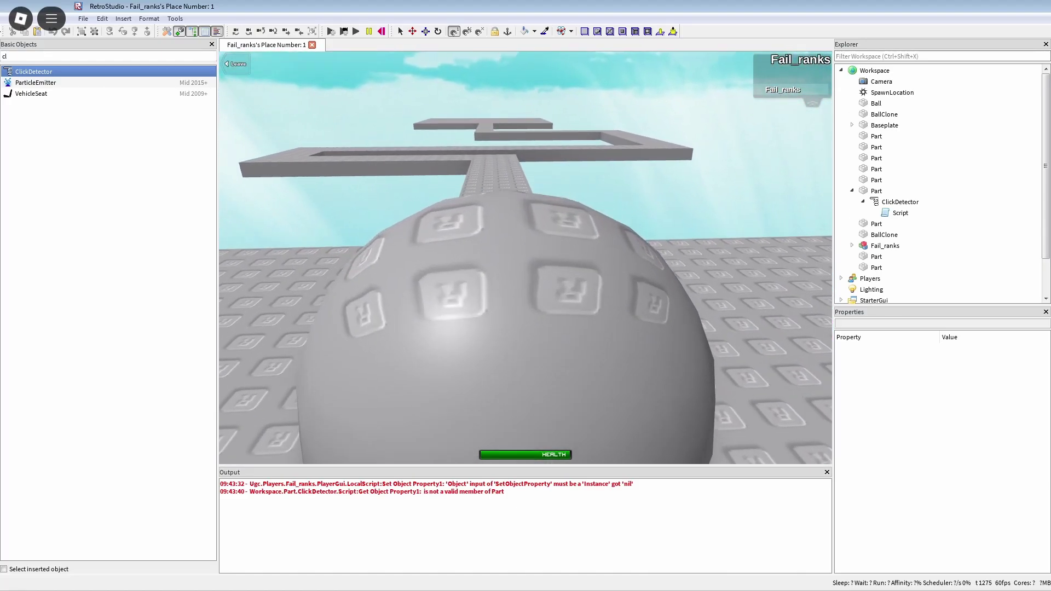